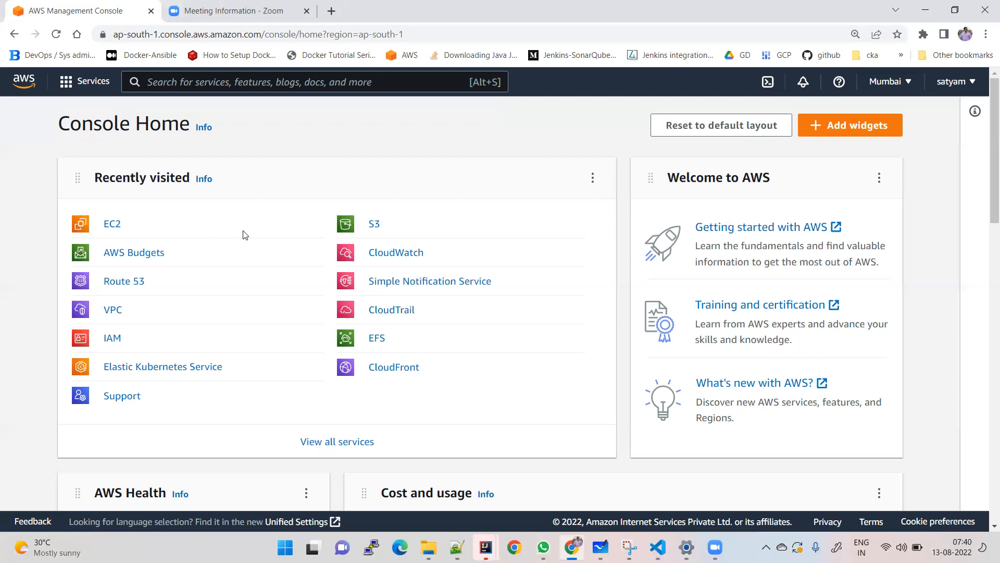
Open the EC2 dashboard and look through the list of available regions, keeping Asia Pacific (Mumbai).
left_click(108, 225)
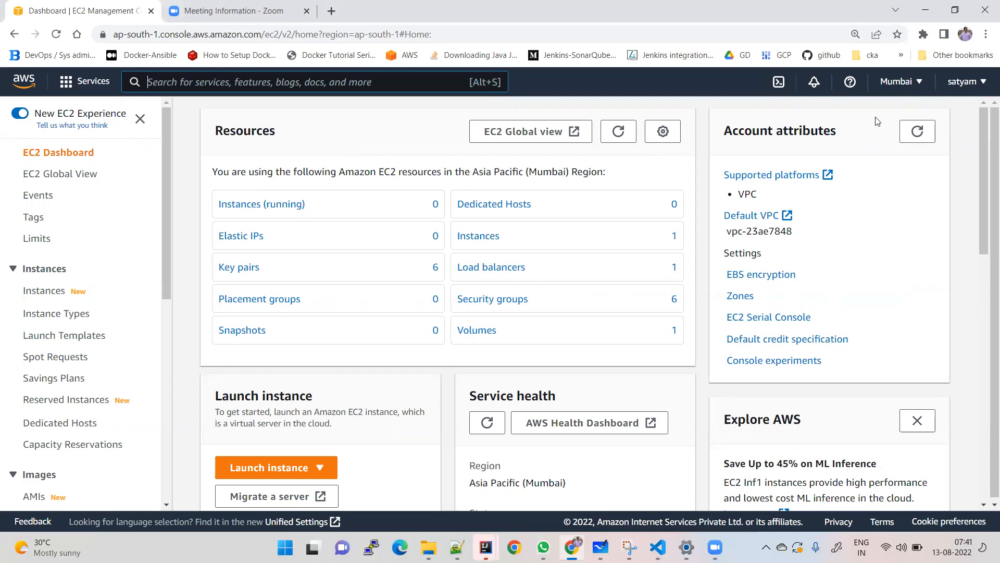
left_click(917, 82)
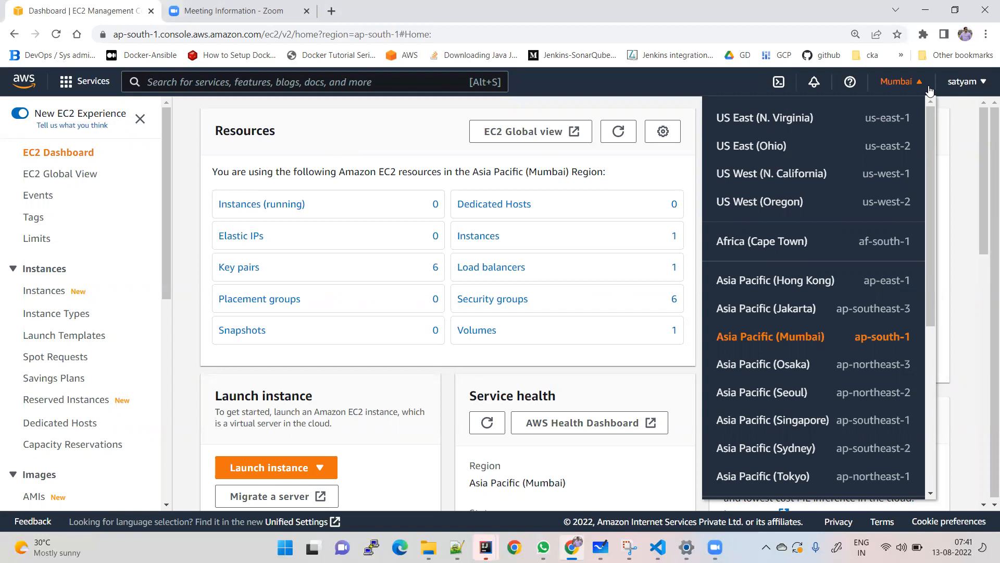
left_click(356, 121)
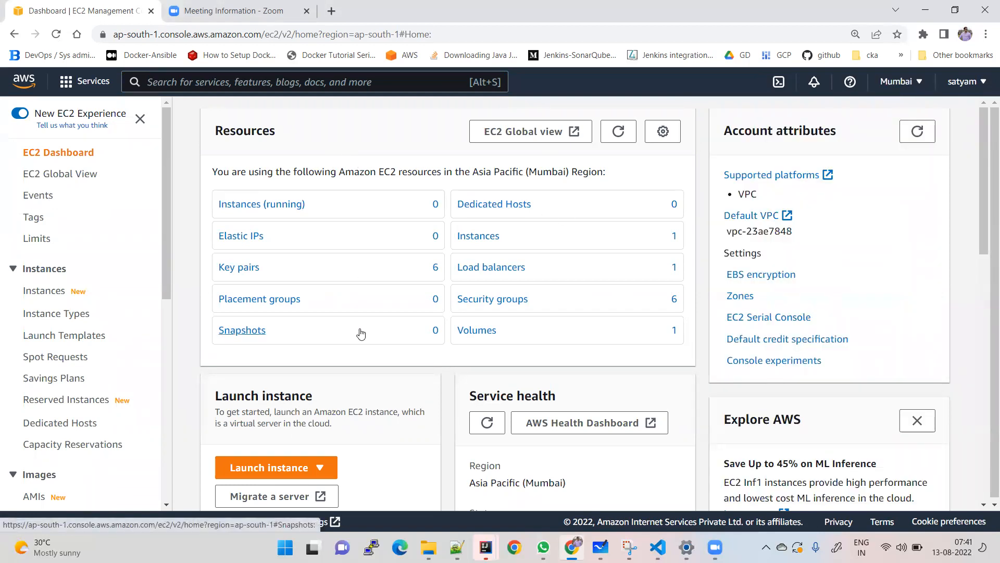
scroll(361, 334, "down", 2)
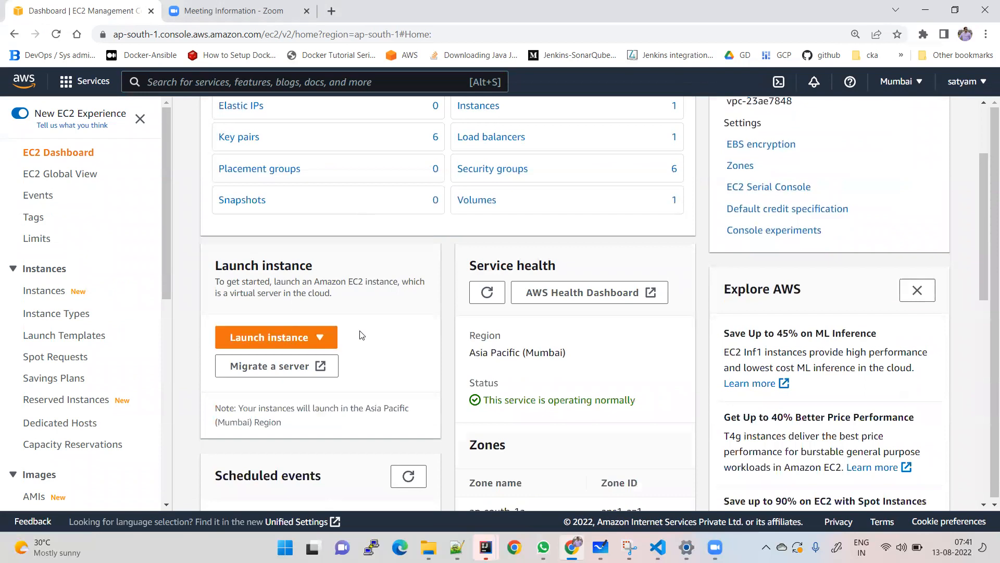
scroll(362, 336, "up", 2)
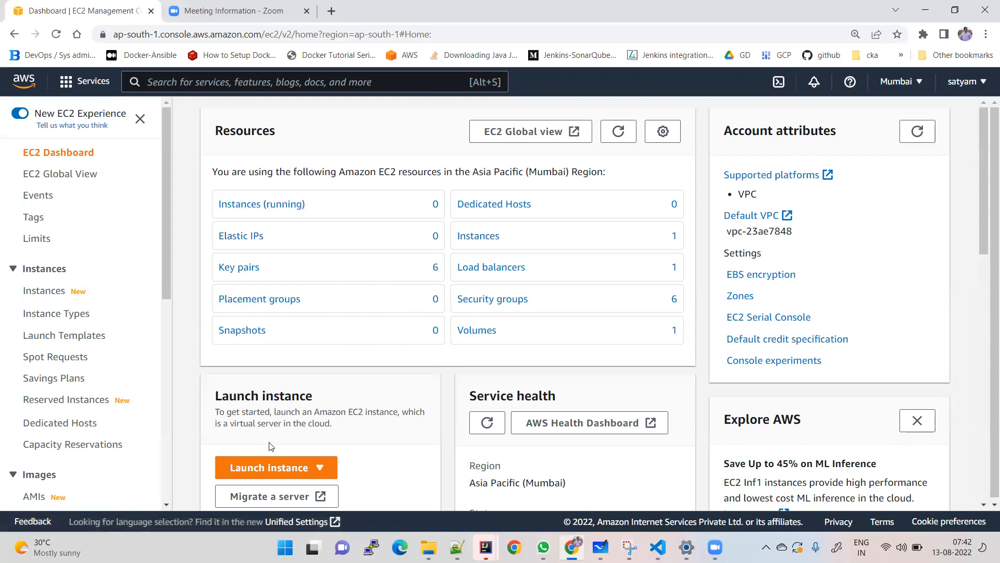
Start launching a new EC2 instance and dismiss the notice about the new launch experience.
left_click(279, 472)
left_click(283, 427)
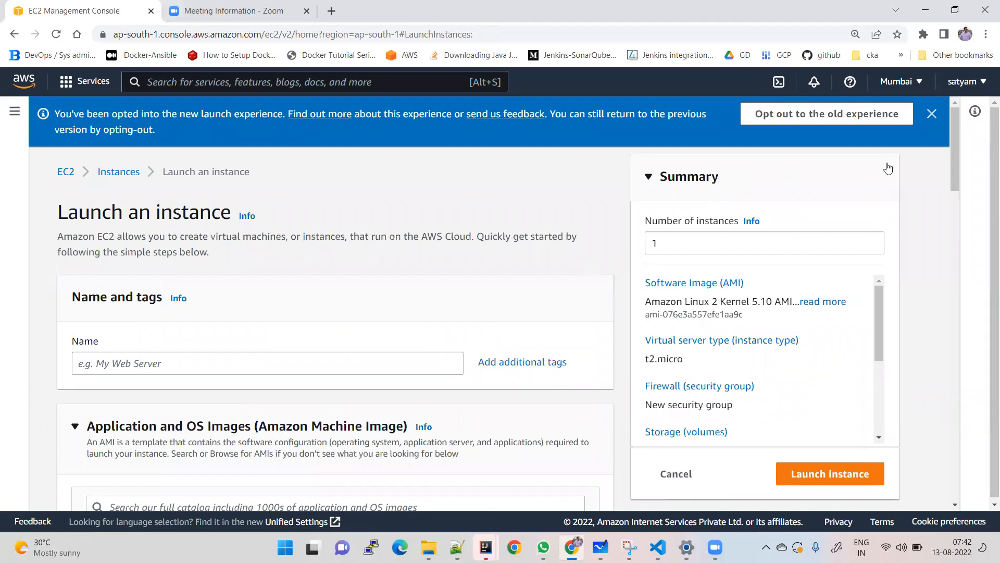
left_click(932, 115)
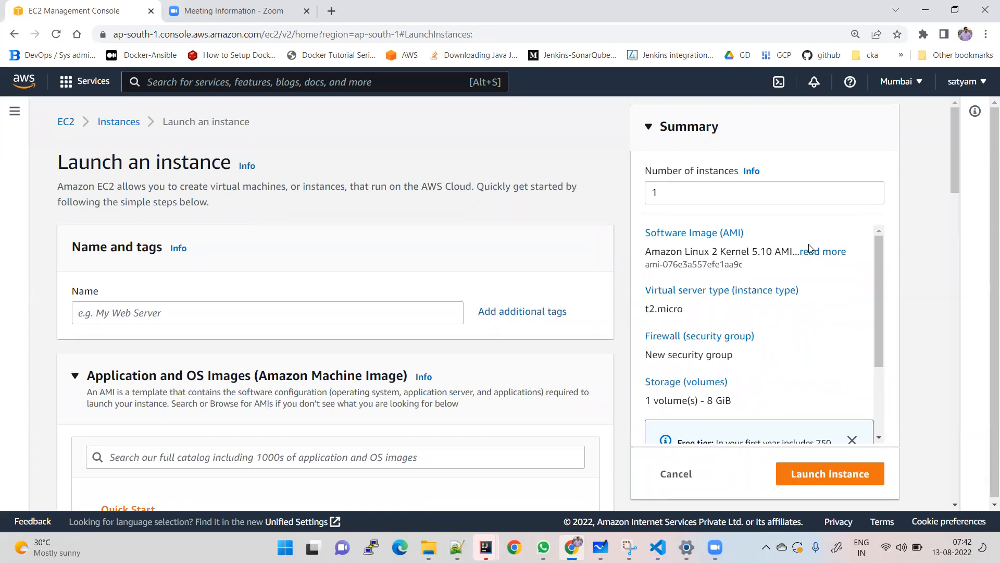
Name the new instance LinuxVM.
scroll(429, 263, "down", 1)
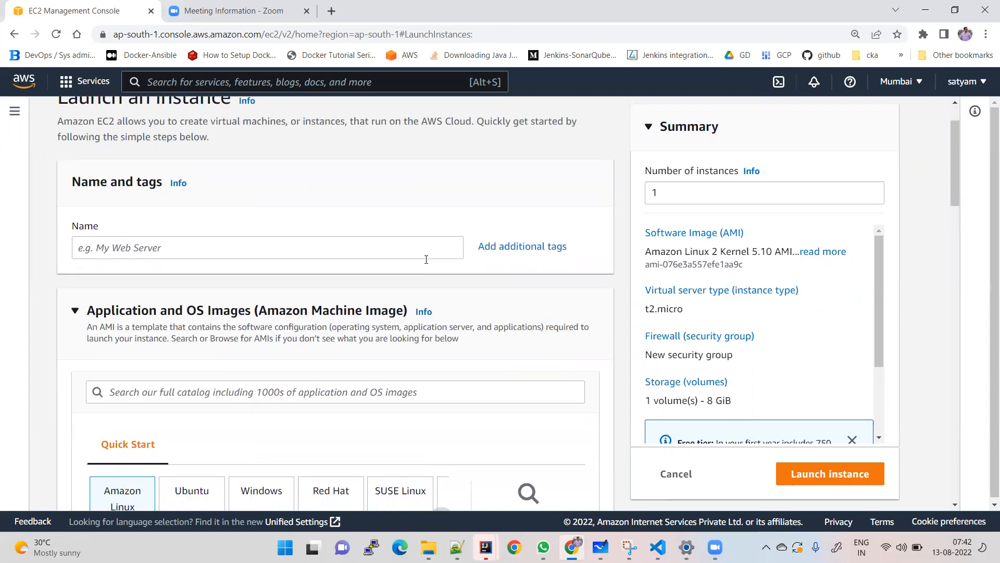
scroll(301, 283, "up", 1)
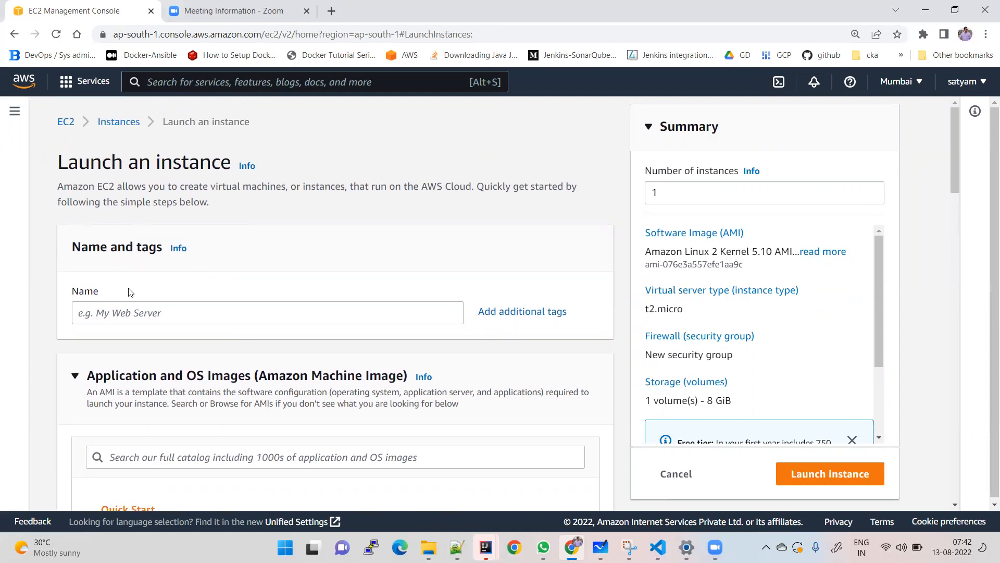
left_click(150, 313)
scroll(119, 268, "down", 2)
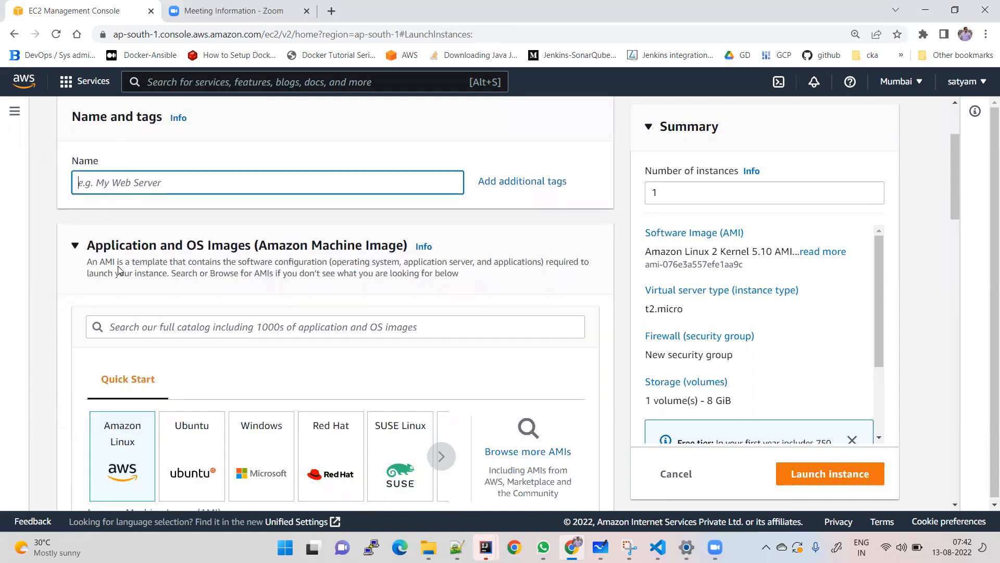
type("LinuxVM")
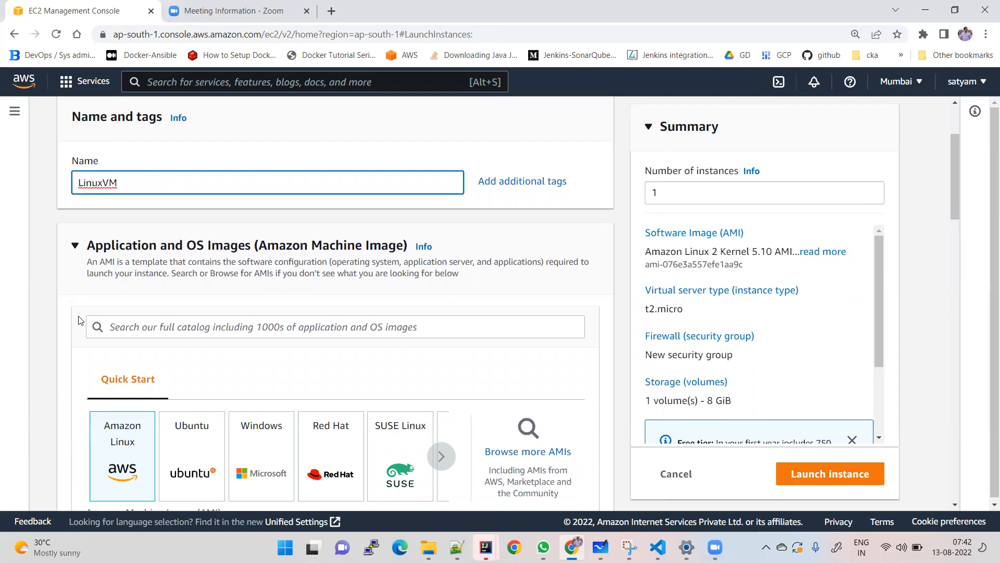
Choose the Amazon Linux 2 AMI (HVM) - Kernel 5.10, SSD Volume Type as the instance's machine image.
scroll(80, 320, "down", 1)
scroll(86, 323, "down", 1)
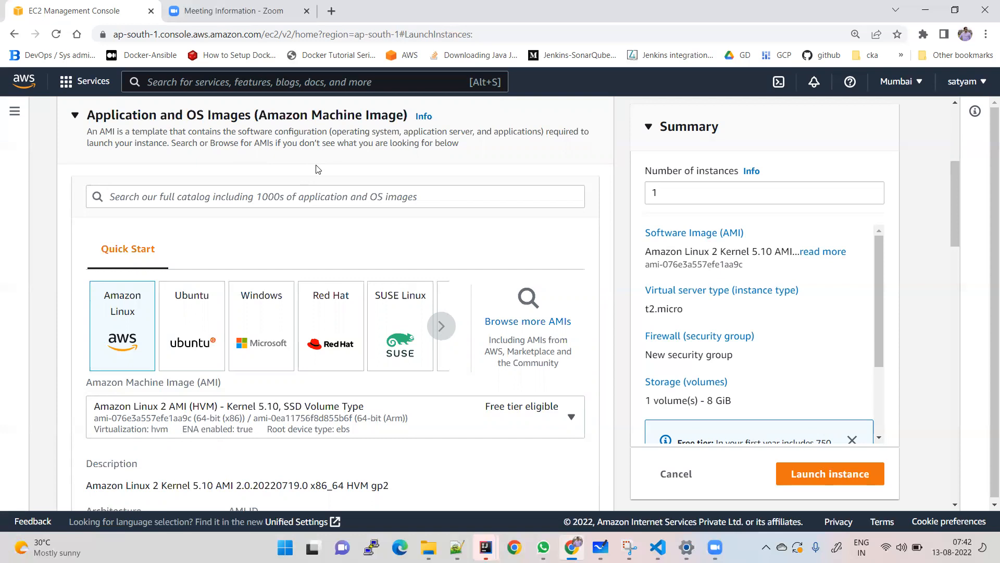
scroll(277, 212, "down", 1)
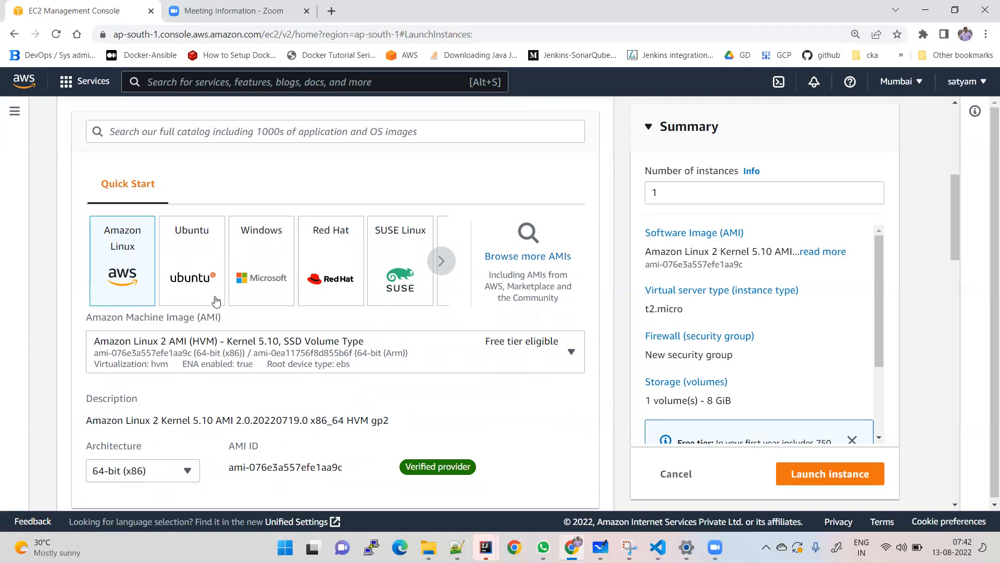
scroll(227, 303, "down", 1)
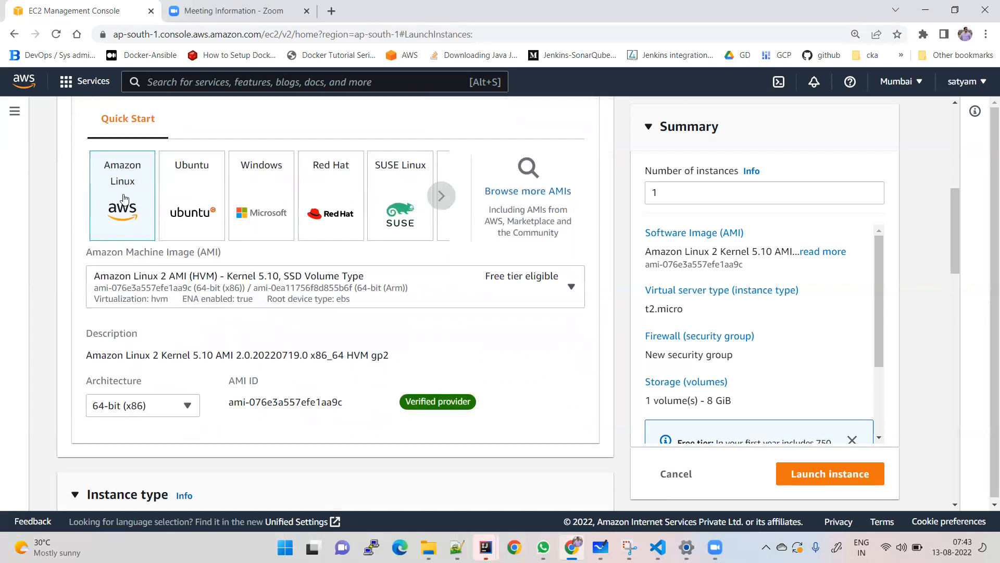
scroll(123, 203, "down", 1)
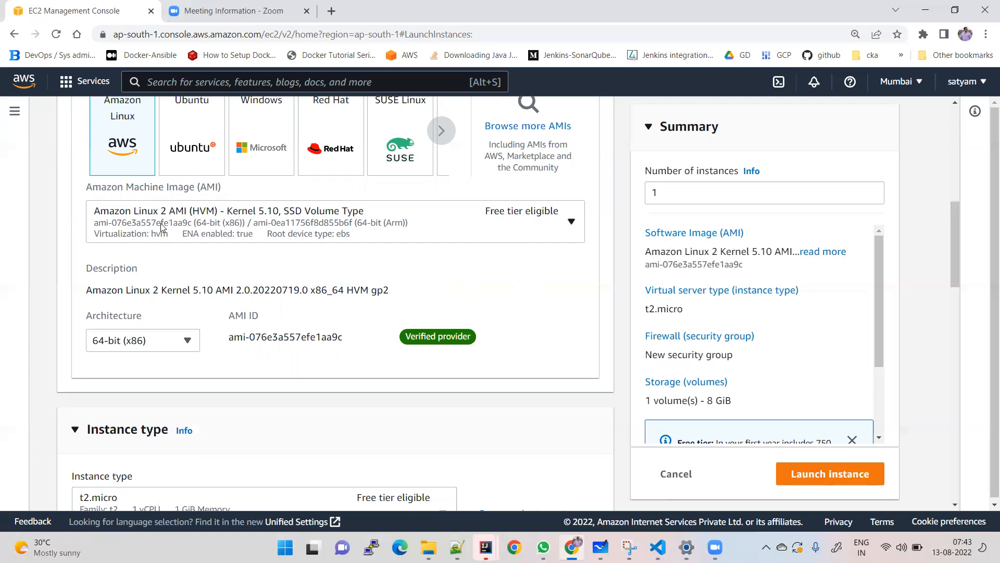
left_click(572, 223)
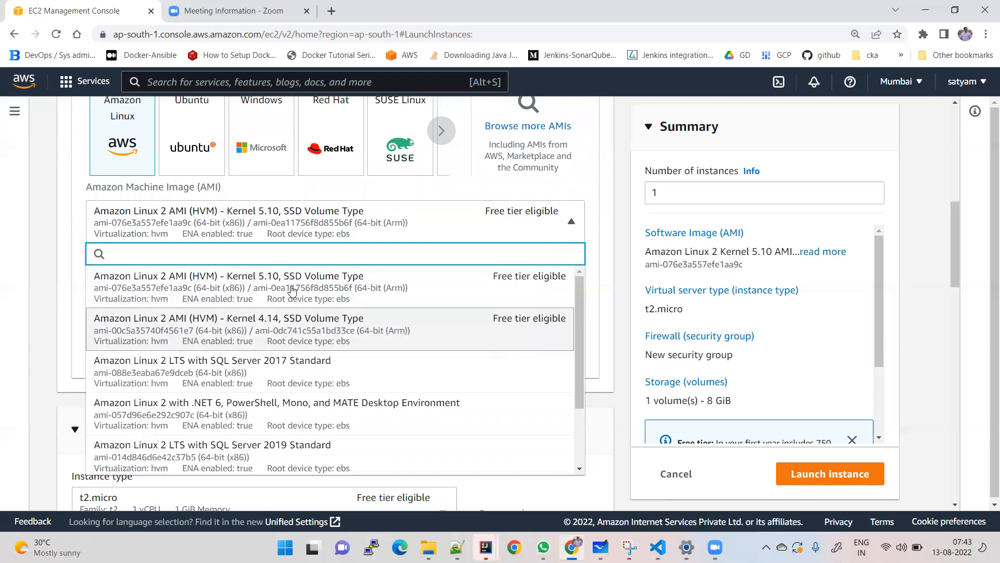
left_click(230, 283)
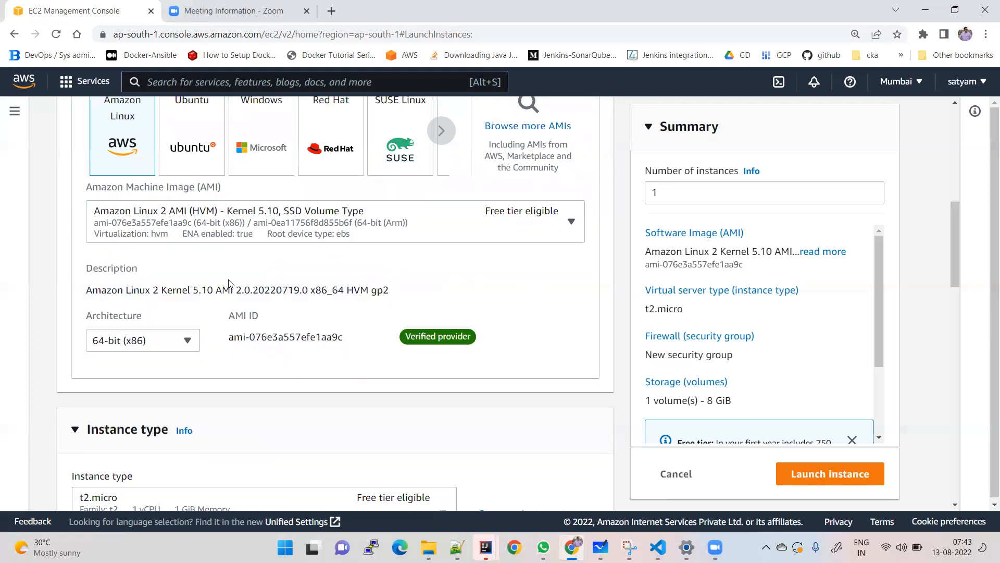
Review the available instance types and close the list with t2.micro still chosen.
scroll(227, 280, "down", 1)
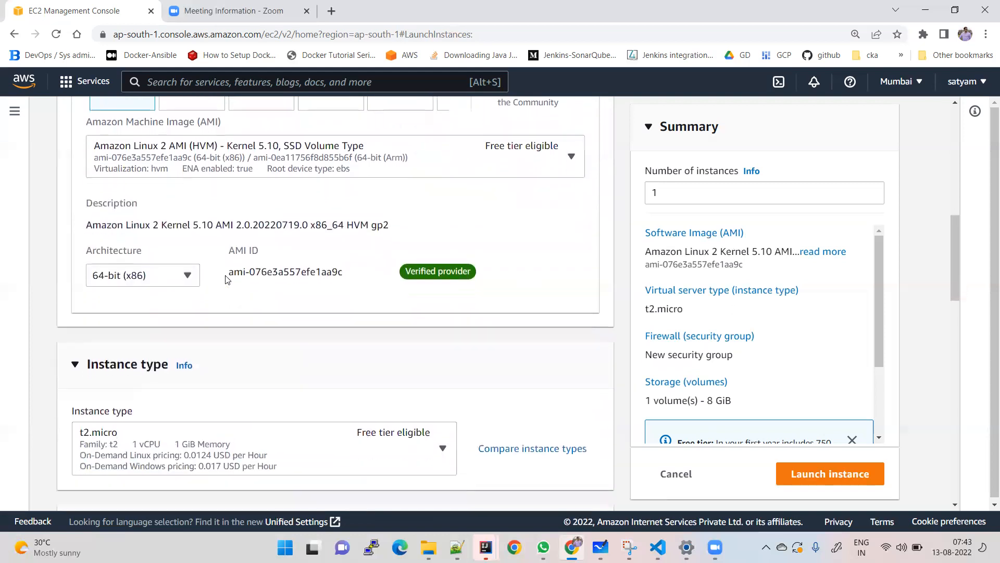
scroll(226, 281, "down", 1)
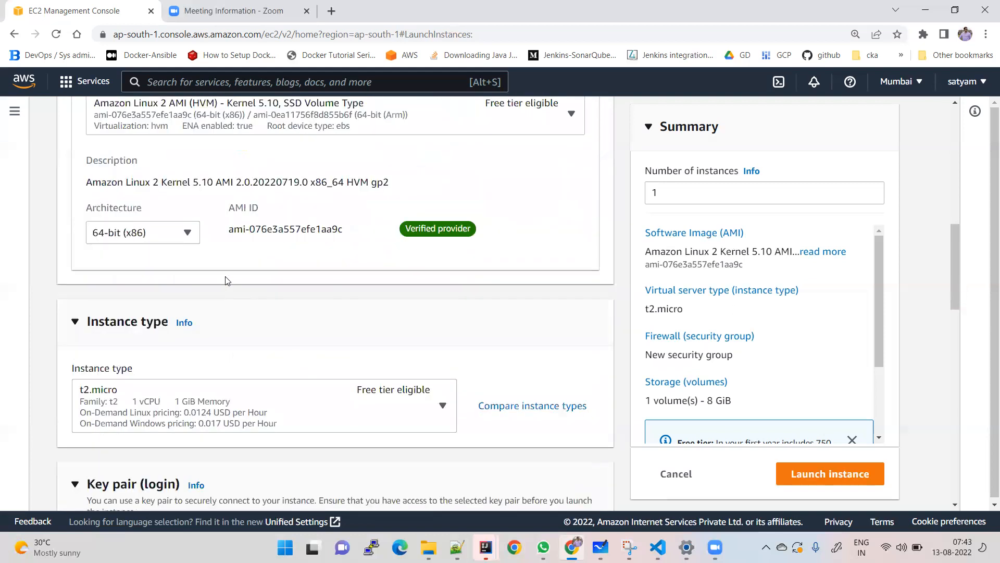
scroll(227, 281, "down", 3)
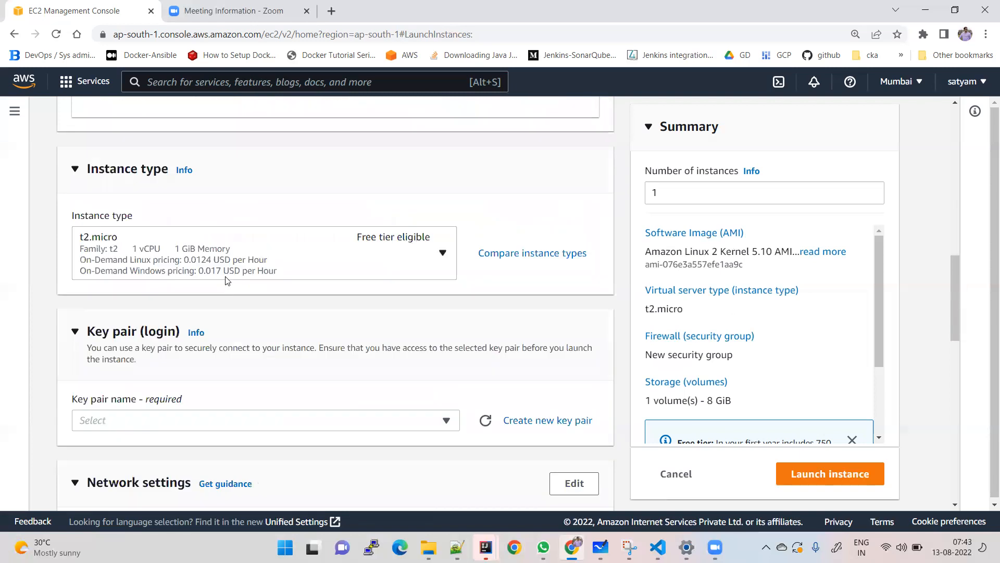
scroll(228, 281, "up", 1)
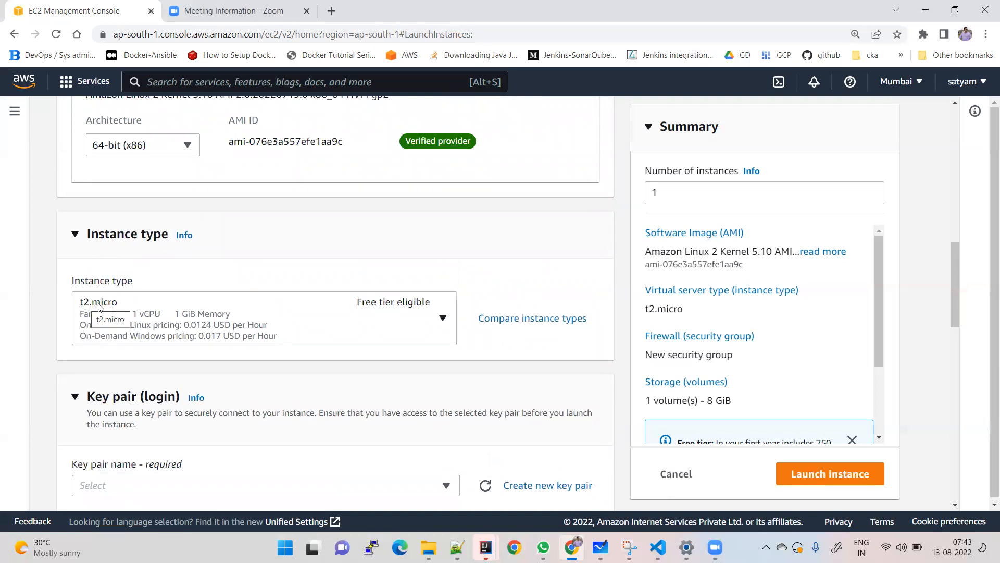
left_click(73, 305)
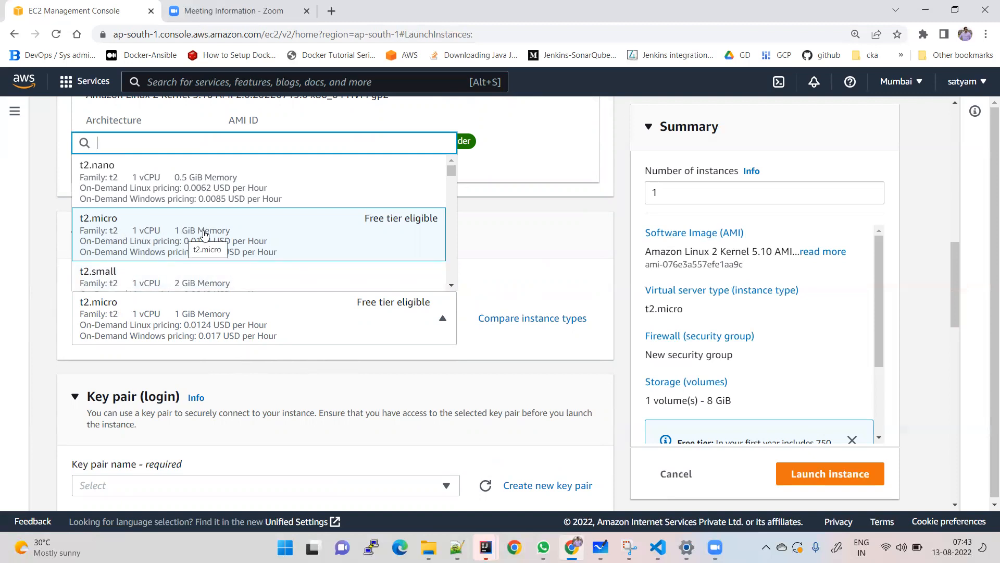
left_click(553, 270)
Create an RSA key pair named demo-ec2 with the .ppk private key format for the instance login.
scroll(190, 324, "down", 1)
scroll(190, 324, "down", 1)
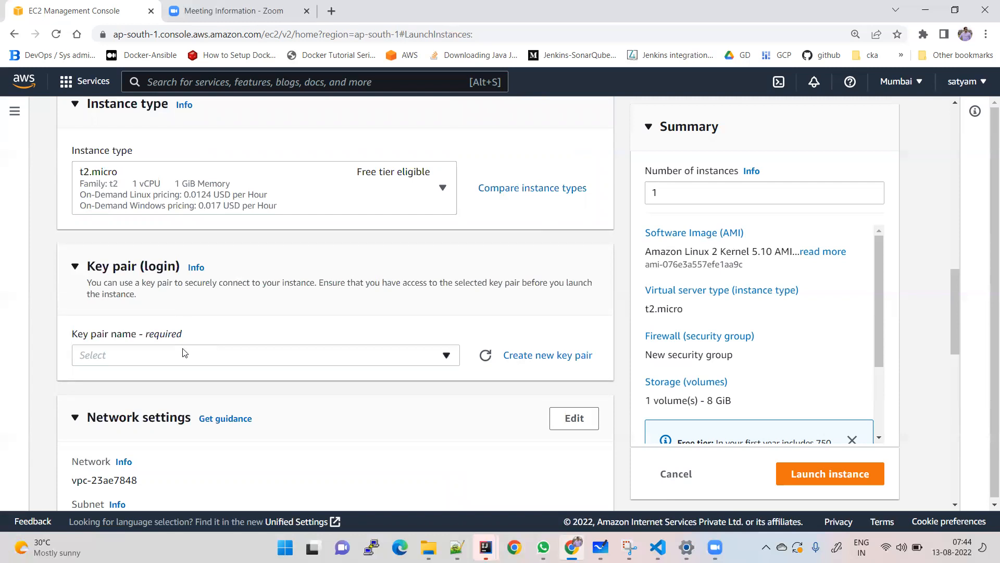
left_click(548, 355)
left_click(379, 292)
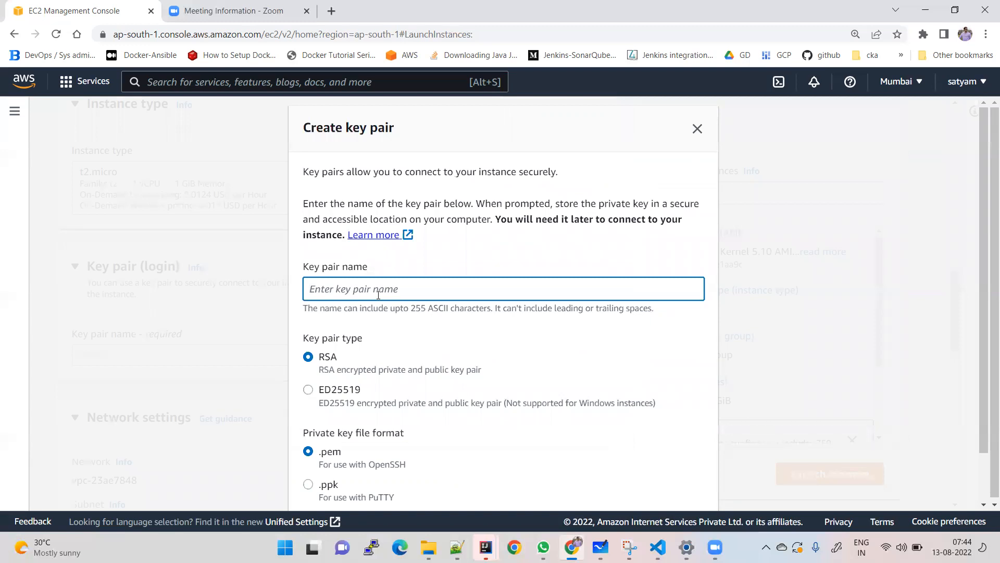
type("demoec")
key("BackSpace")
type("-ec2")
scroll(358, 352, "down", 2)
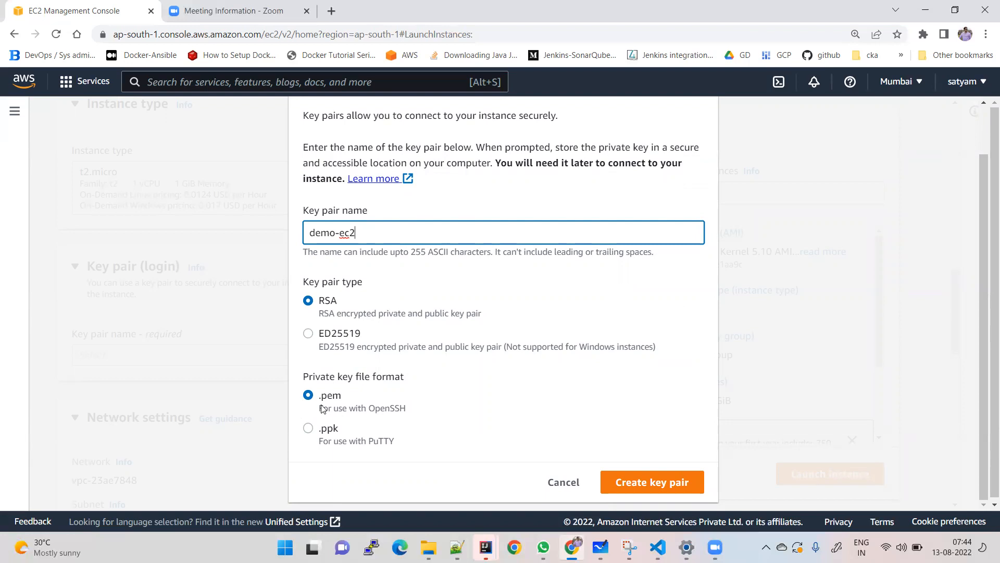
left_click(334, 431)
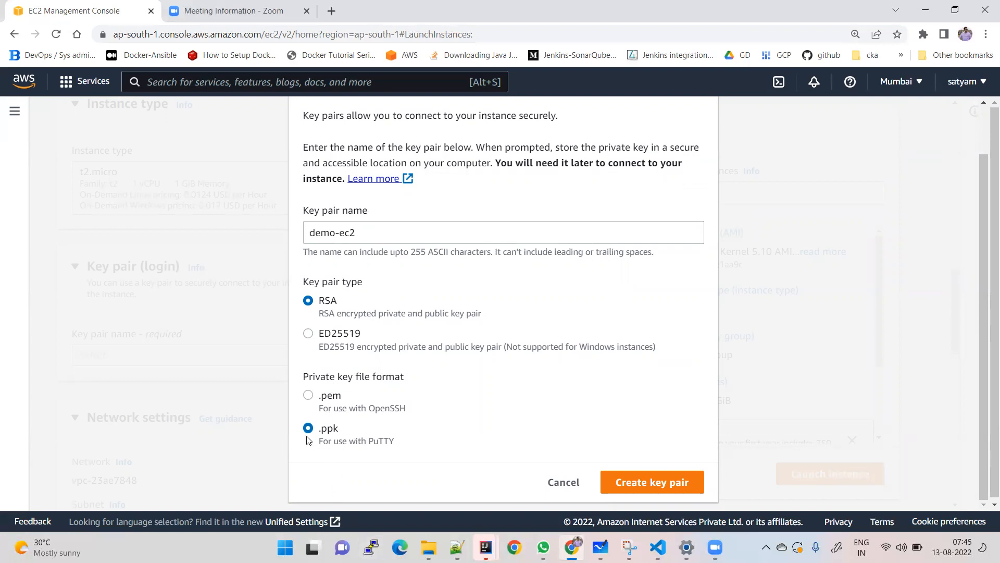
left_click(637, 481)
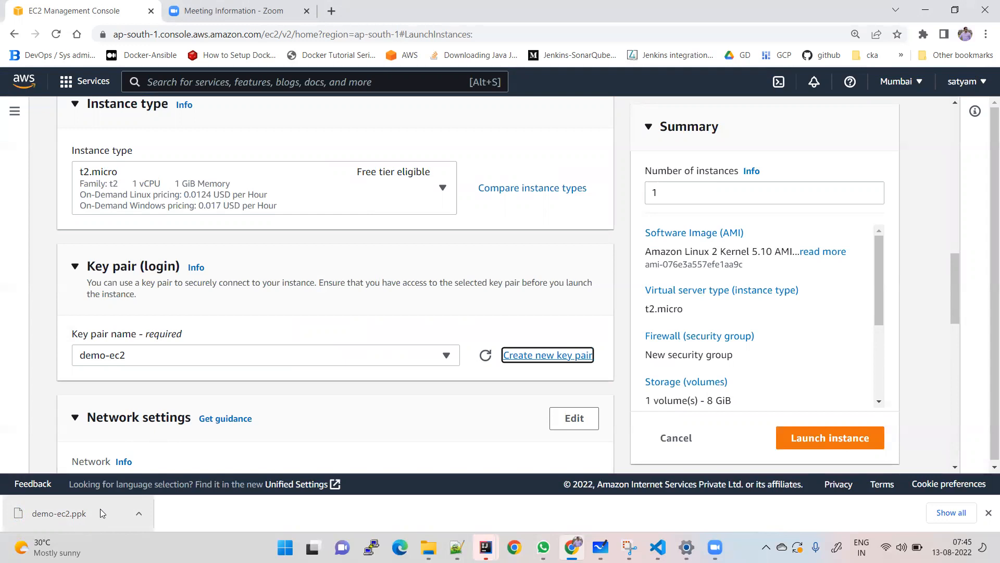
Review the network settings and restrict the new security group's SSH traffic source to My IP.
scroll(292, 375, "down", 1)
scroll(293, 375, "down", 3)
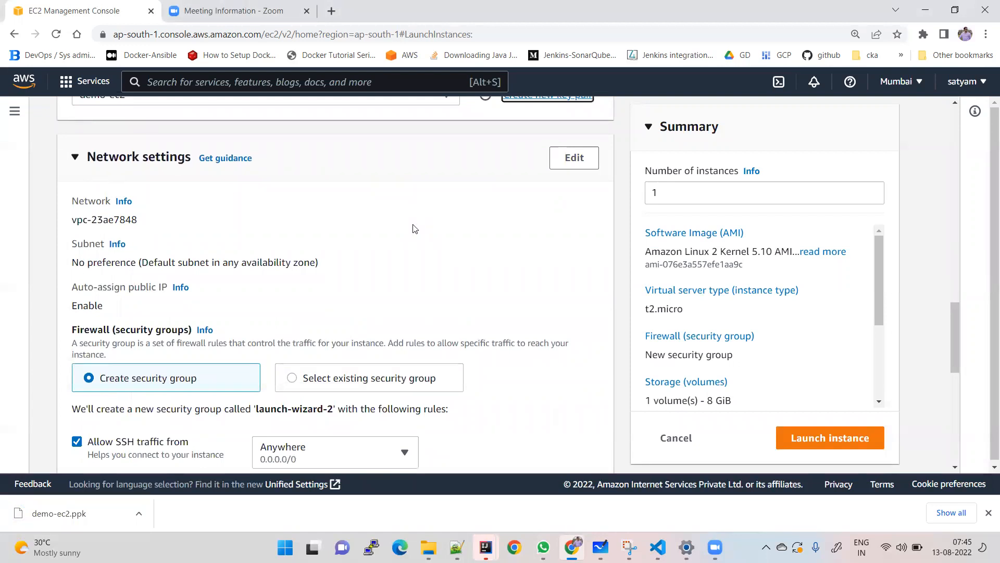
scroll(355, 283, "down", 1)
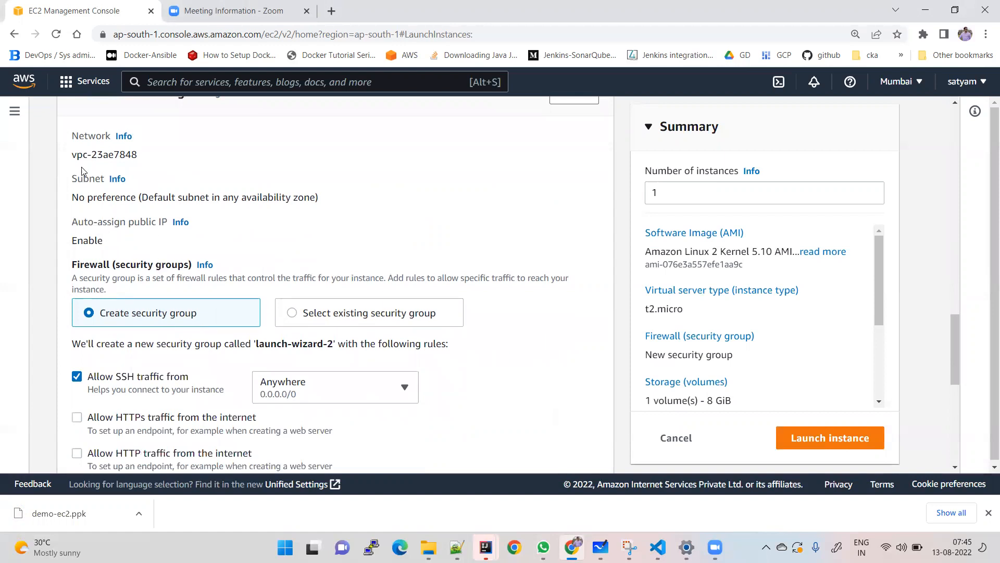
left_click_drag(69, 160, 150, 170)
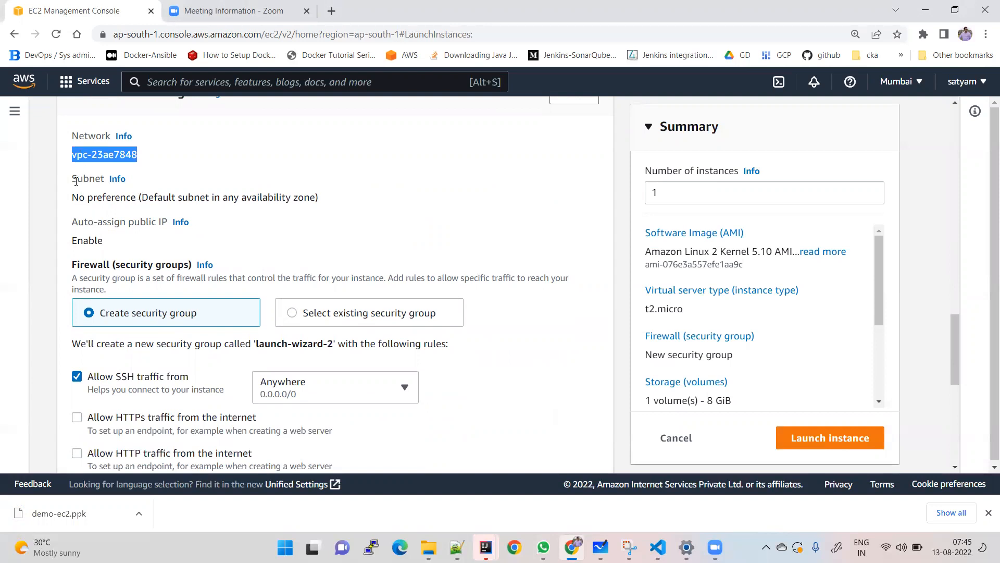
scroll(81, 214, "down", 1)
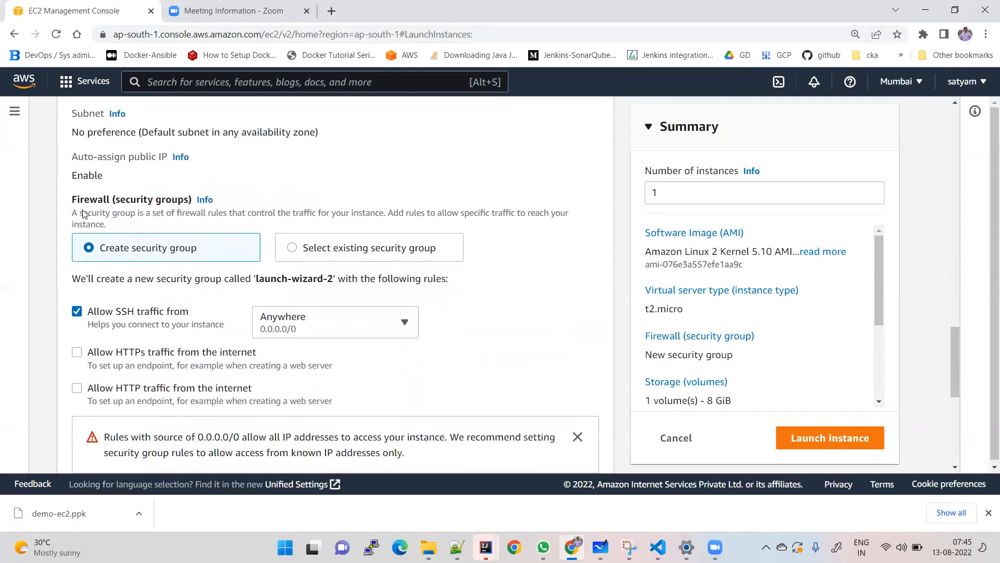
scroll(83, 219, "down", 1)
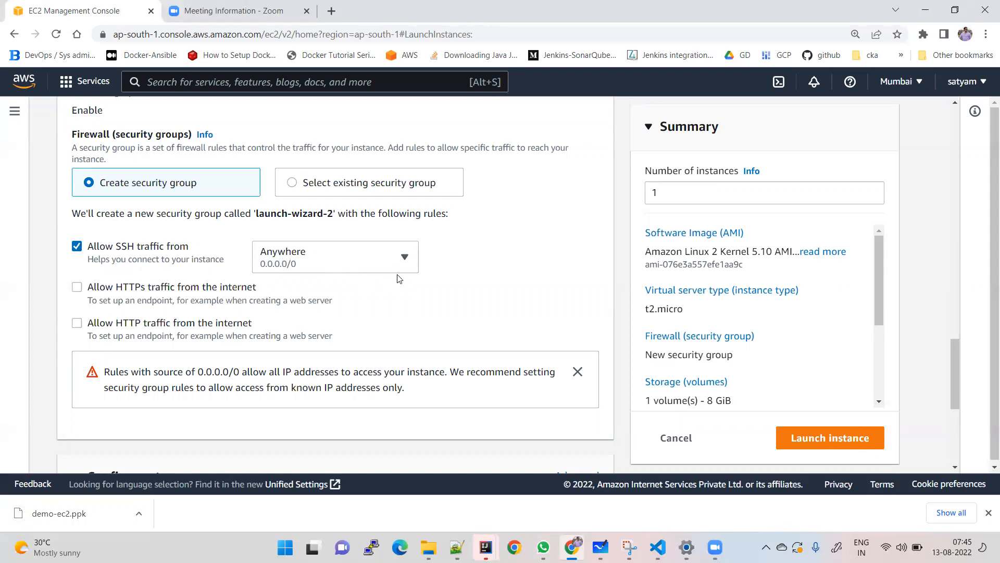
left_click(403, 266)
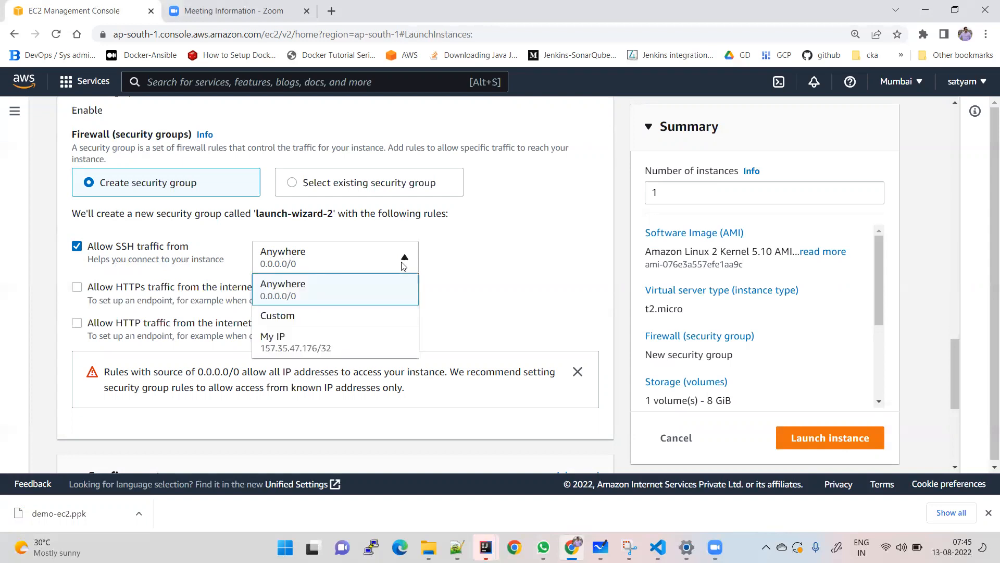
left_click(348, 342)
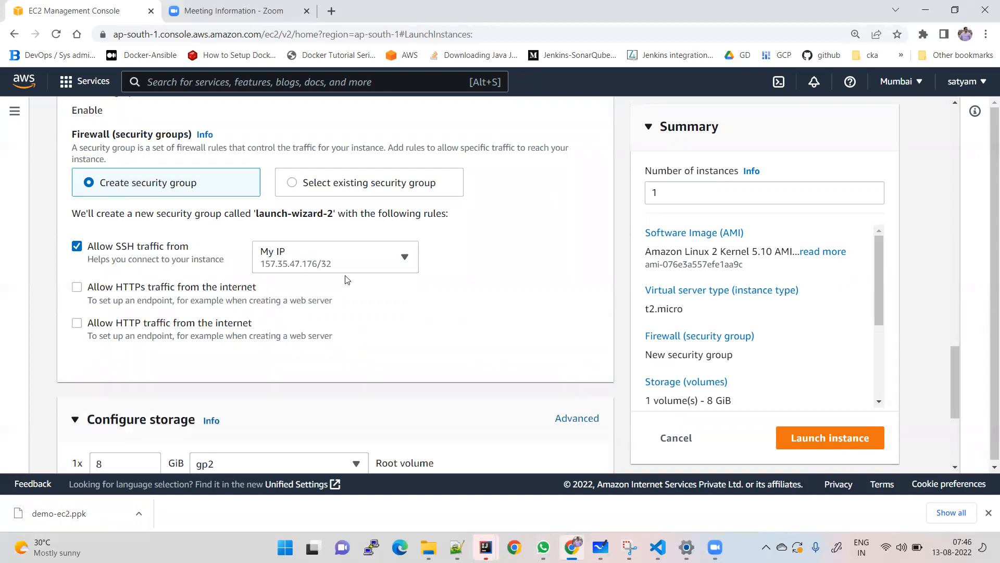
scroll(330, 319, "up", 1)
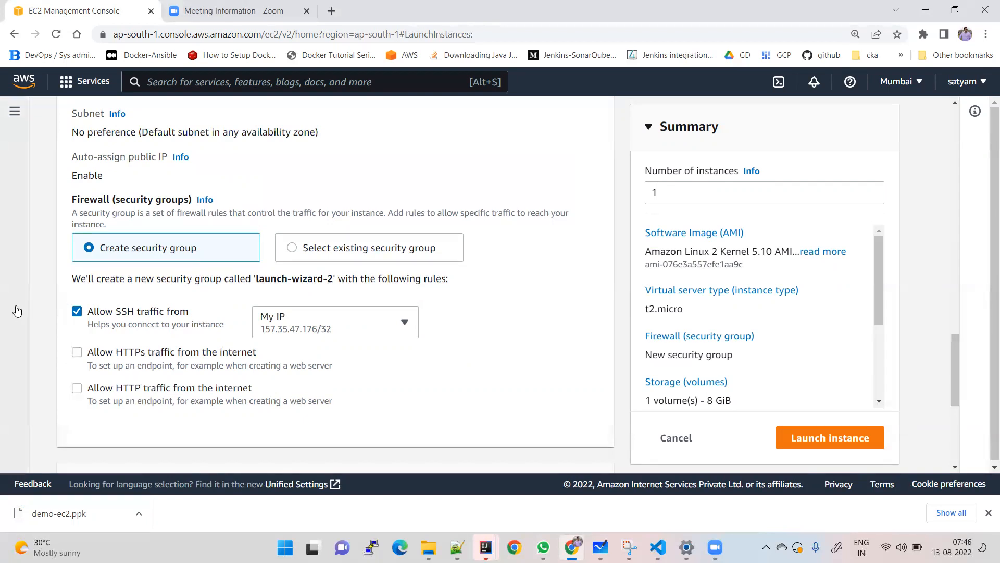
Allow SSH traffic to the new security group from Anywhere (0.0.0.0/0) and read the security notice about that source.
left_click(300, 322)
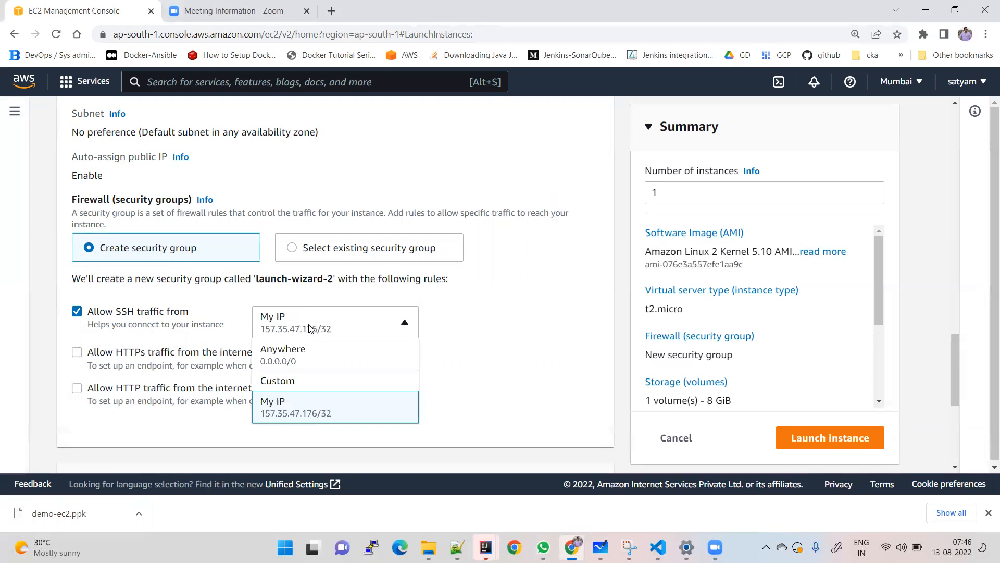
left_click(321, 355)
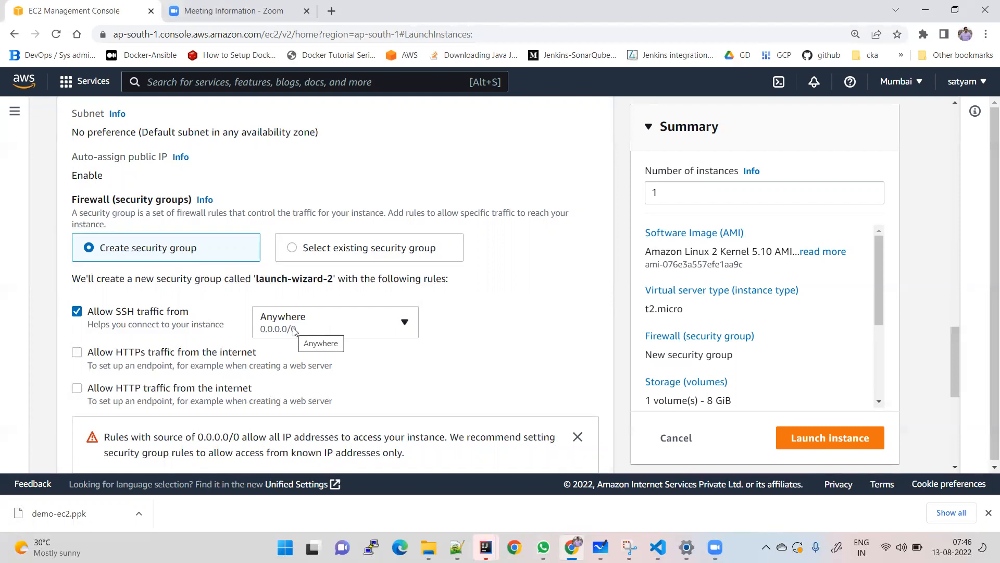
scroll(293, 329, "down", 1)
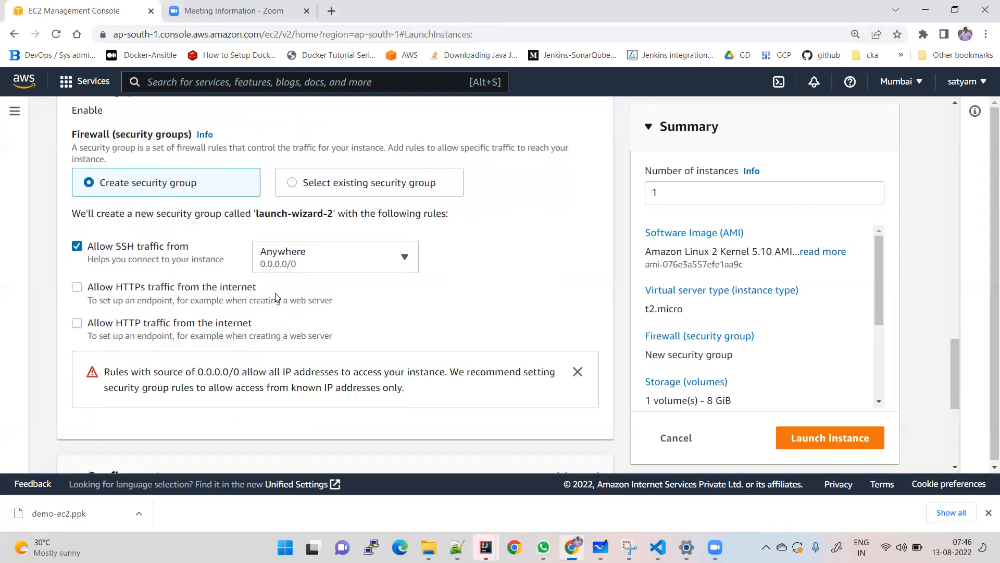
scroll(277, 297, "down", 2)
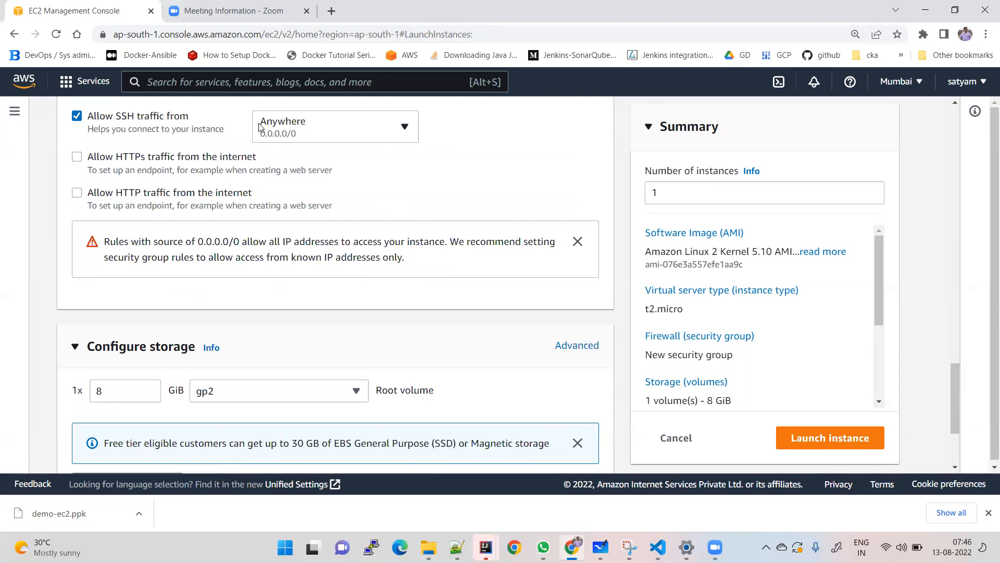
left_click_drag(104, 241, 395, 263)
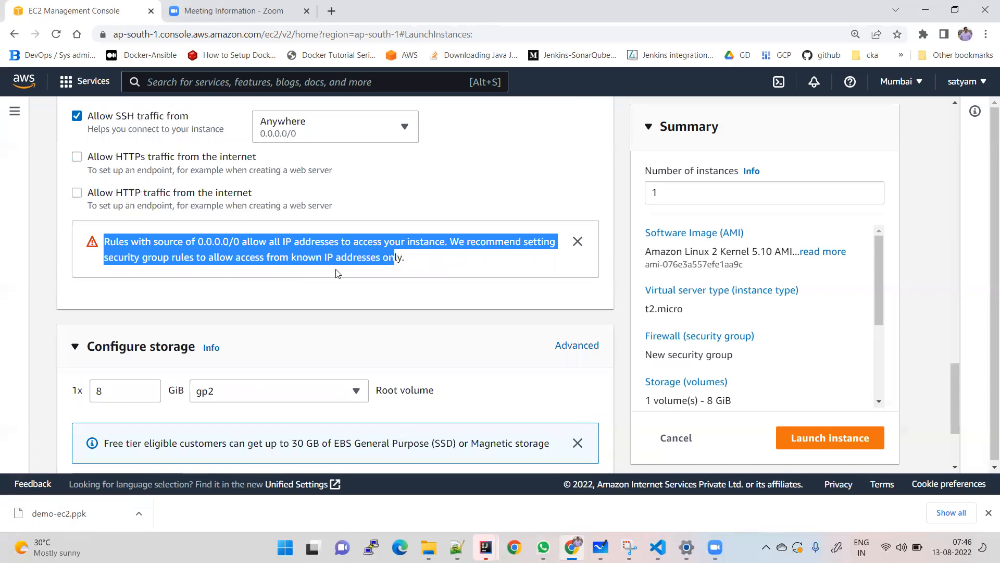
left_click_drag(417, 264, 288, 237)
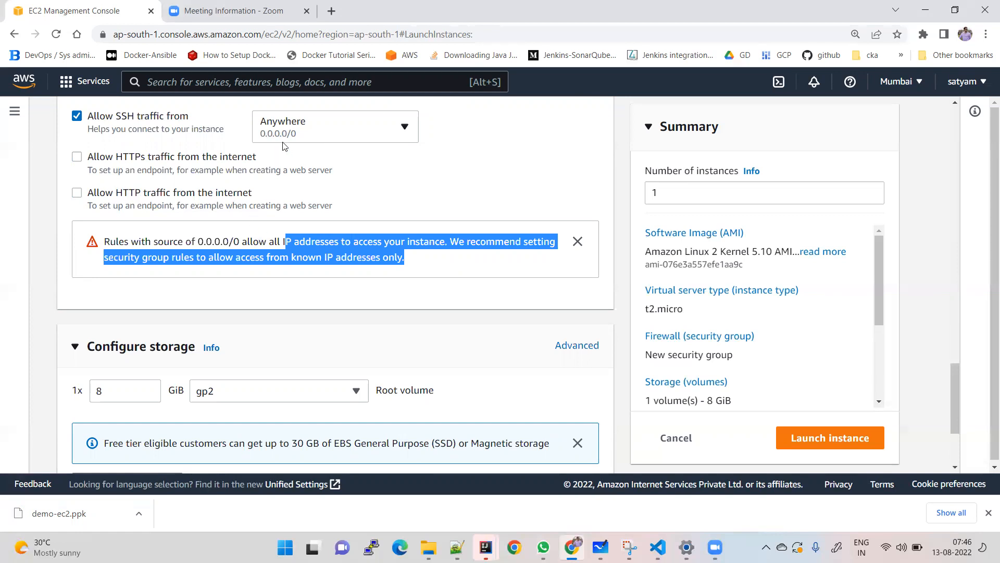
left_click(277, 291)
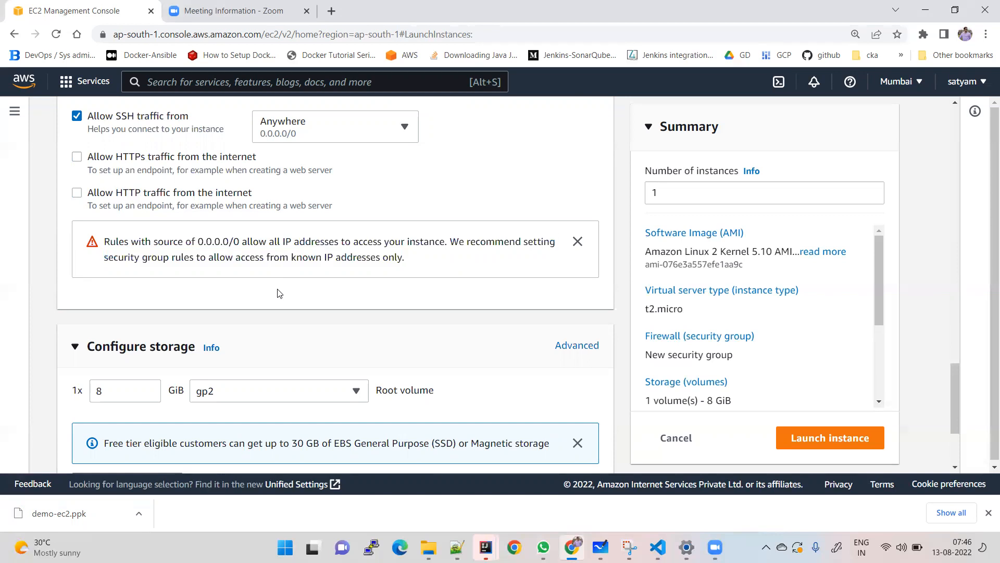
Examine the storage configuration and the options in the advanced details, then collapse the advanced details section again.
scroll(276, 296, "down", 2)
scroll(277, 296, "down", 1)
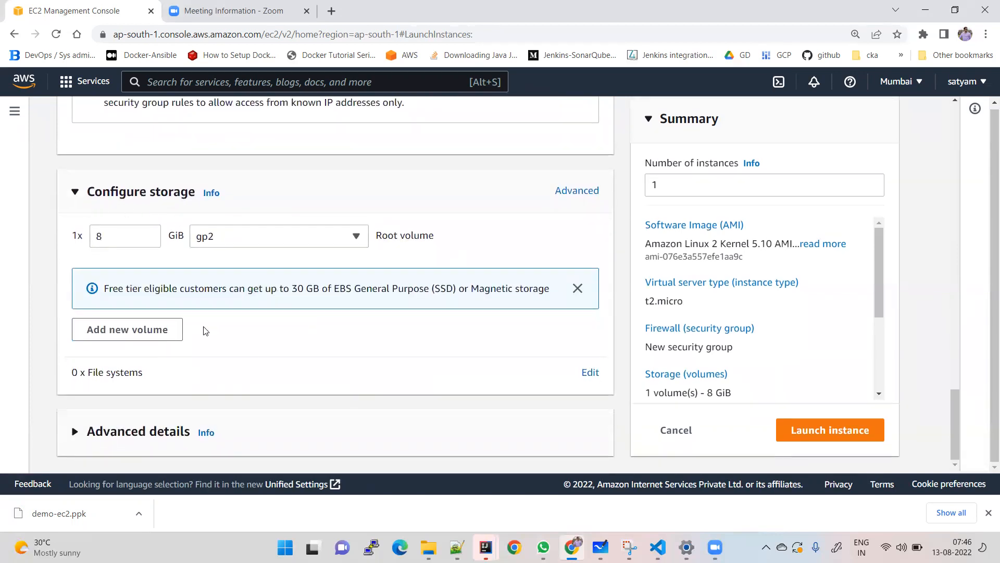
left_click(75, 432)
scroll(267, 360, "down", 2)
scroll(267, 361, "down", 8)
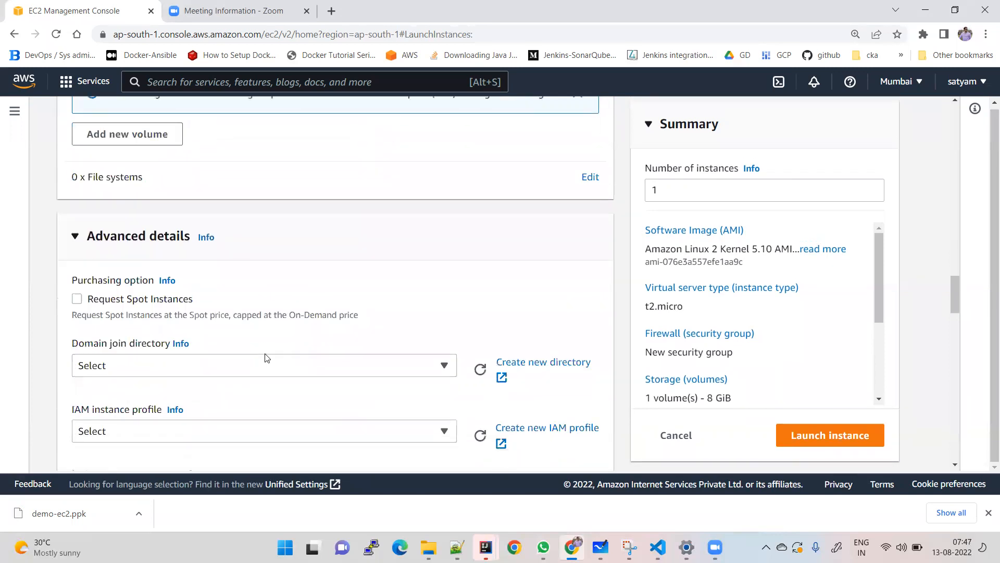
scroll(267, 350, "down", 4)
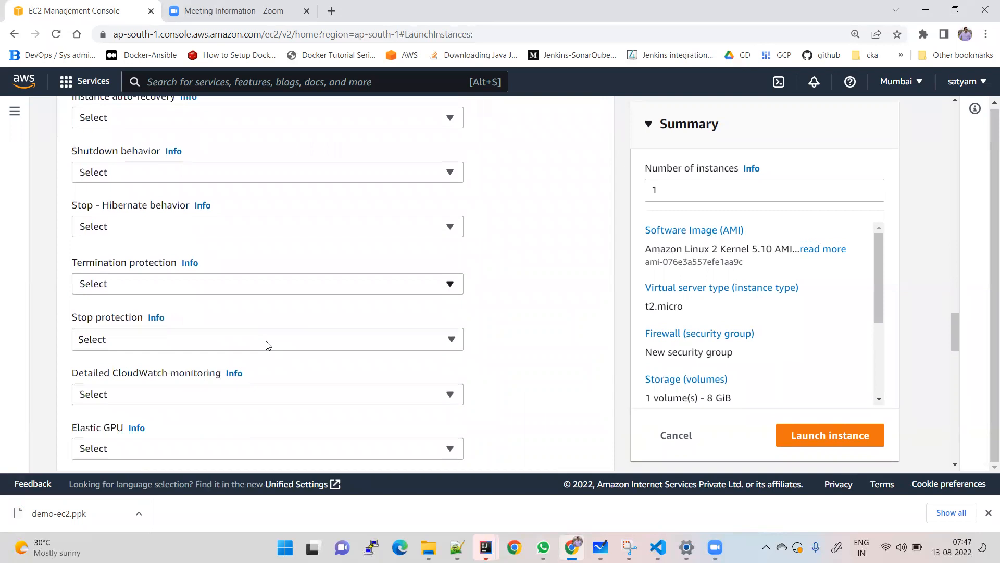
scroll(258, 279, "down", 2)
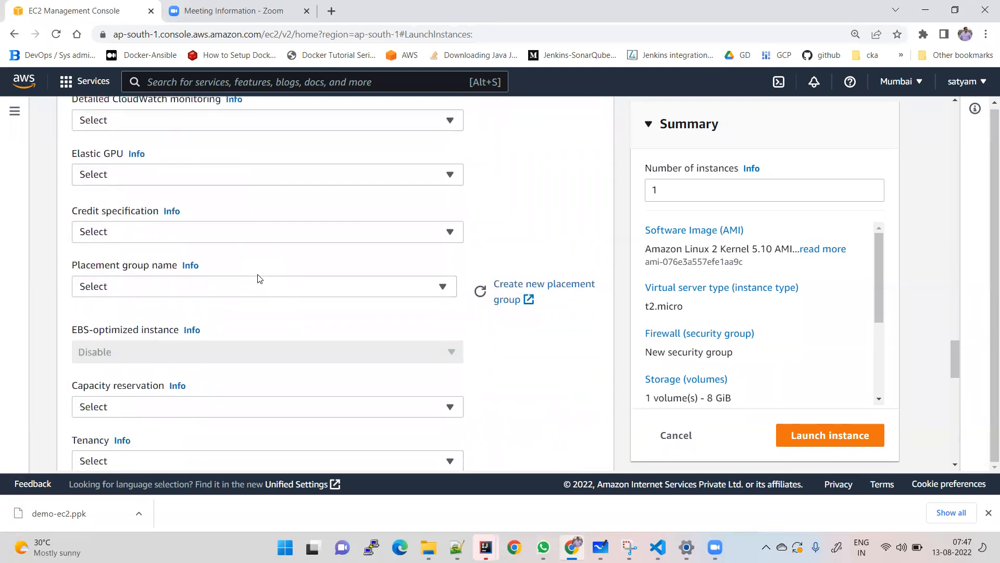
scroll(258, 279, "down", 4)
scroll(258, 279, "up", 12)
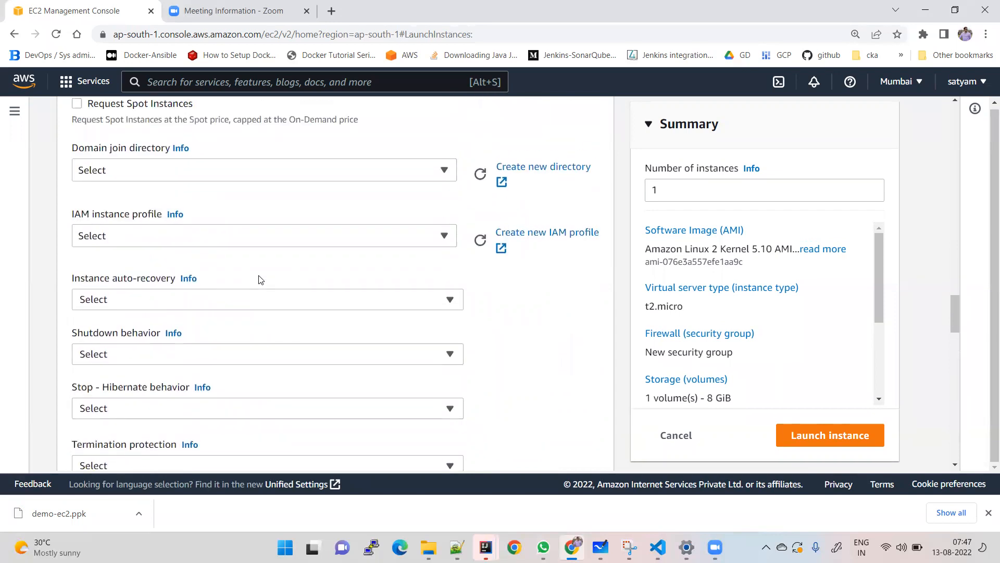
scroll(86, 224, "up", 3)
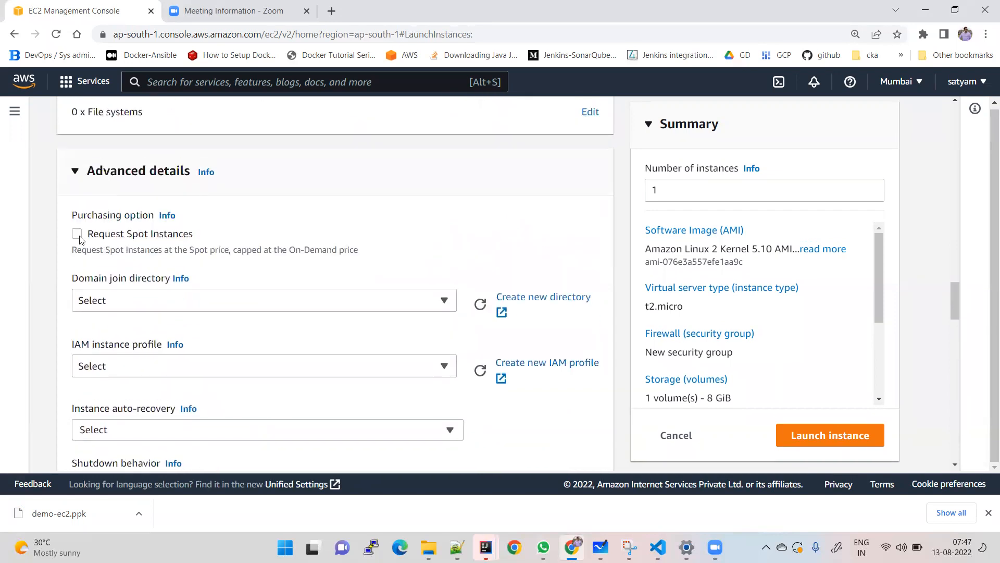
left_click(75, 172)
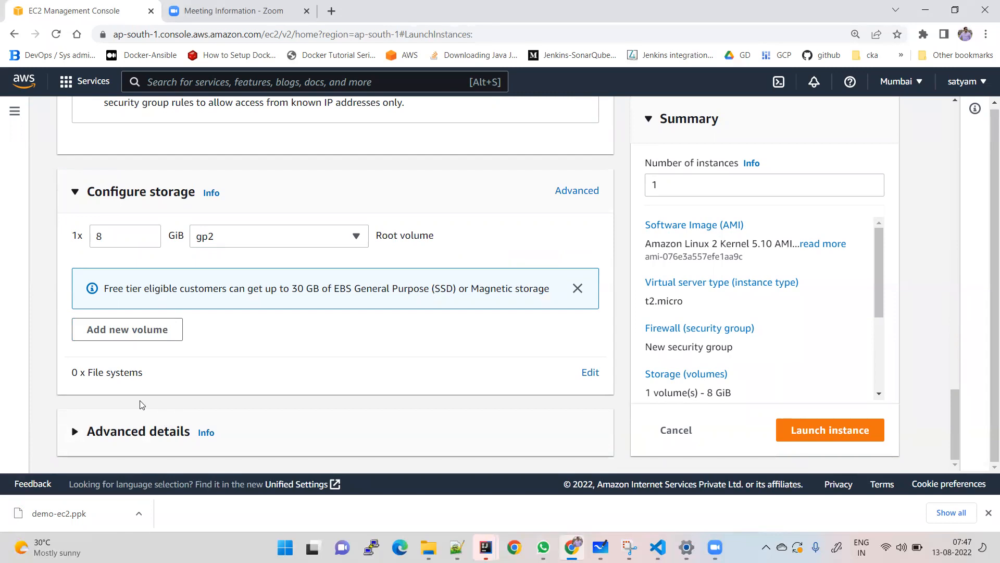
Review the whole launch configuration from the instance name through machine image, instance type, key pair and network settings to storage.
scroll(144, 404, "up", 5)
scroll(146, 401, "up", 10)
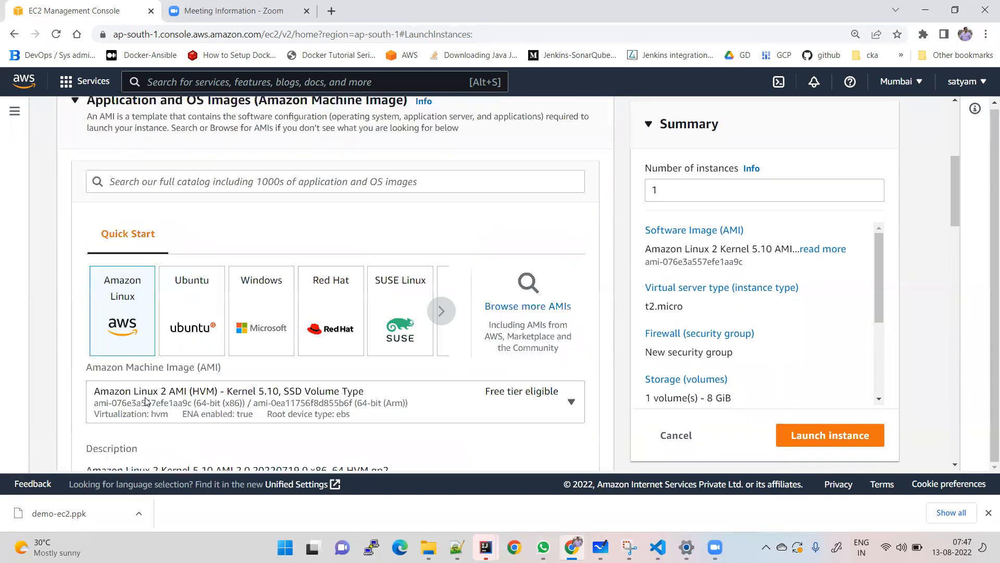
scroll(145, 401, "up", 5)
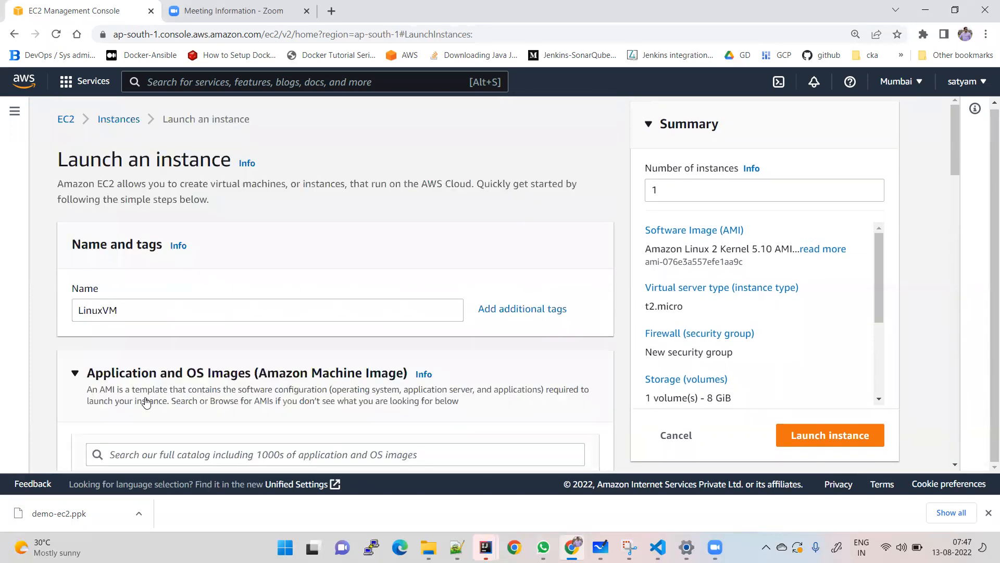
scroll(170, 380, "down", 3)
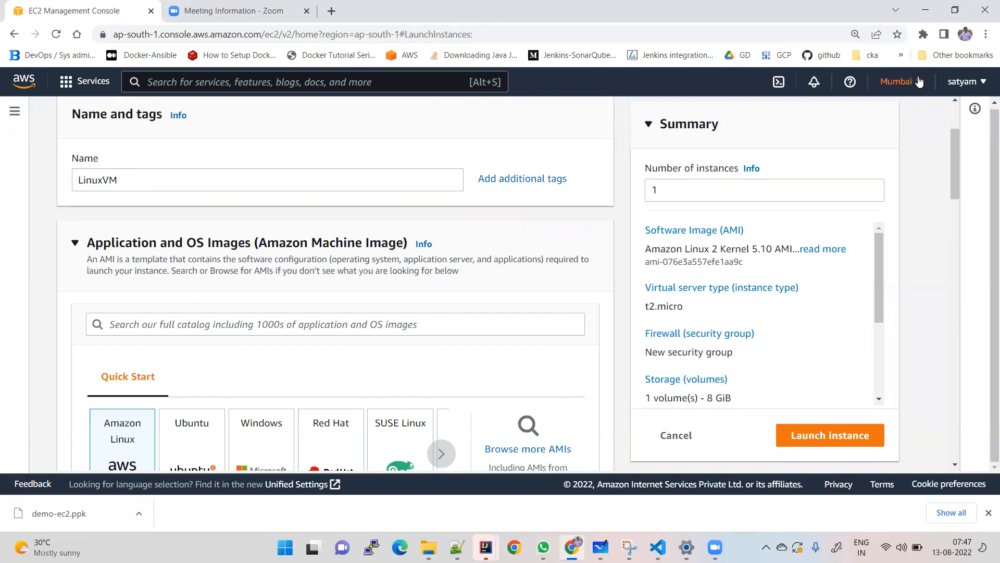
scroll(196, 329, "down", 3)
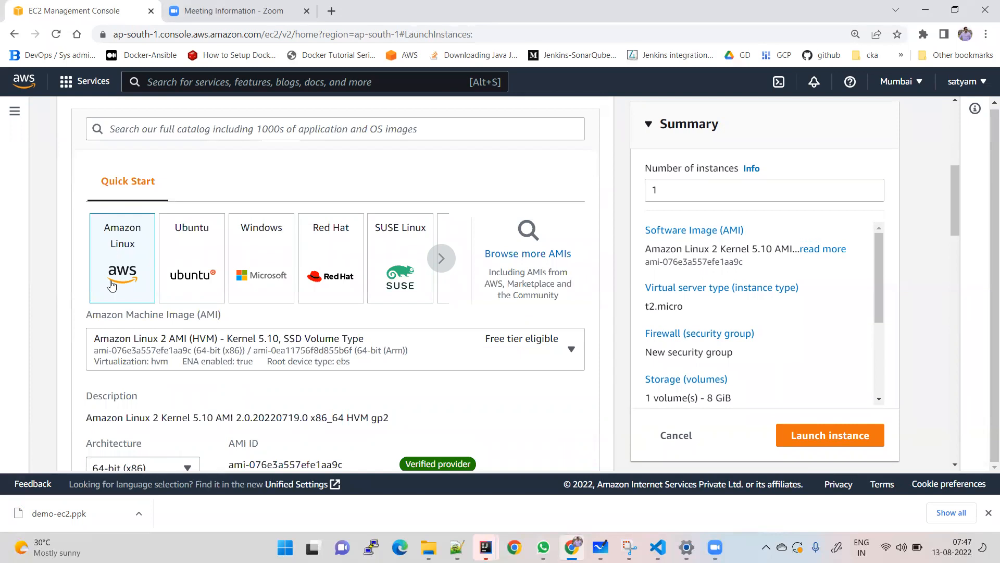
scroll(111, 285, "down", 7)
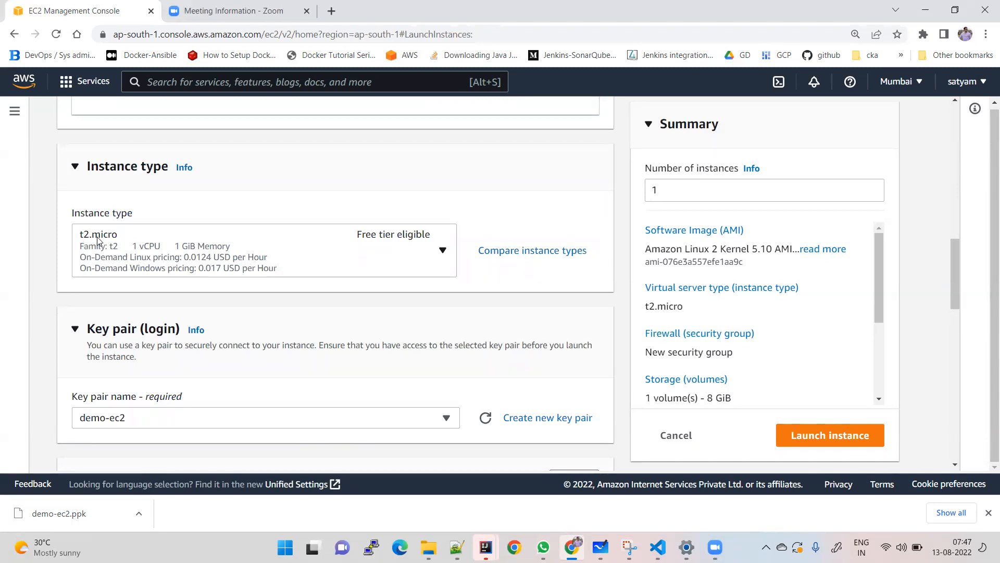
scroll(90, 284, "down", 4)
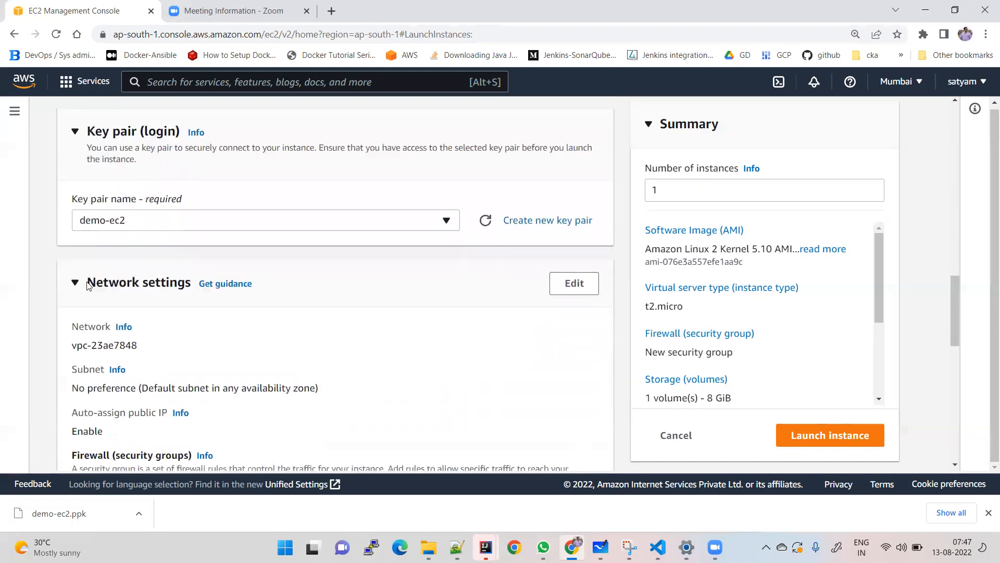
scroll(88, 285, "down", 1)
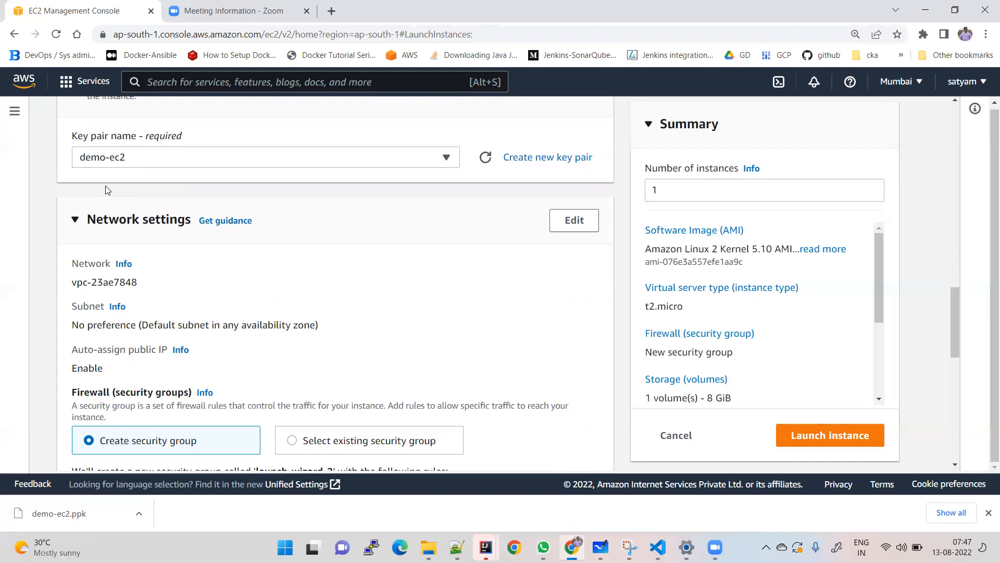
scroll(125, 303, "down", 7)
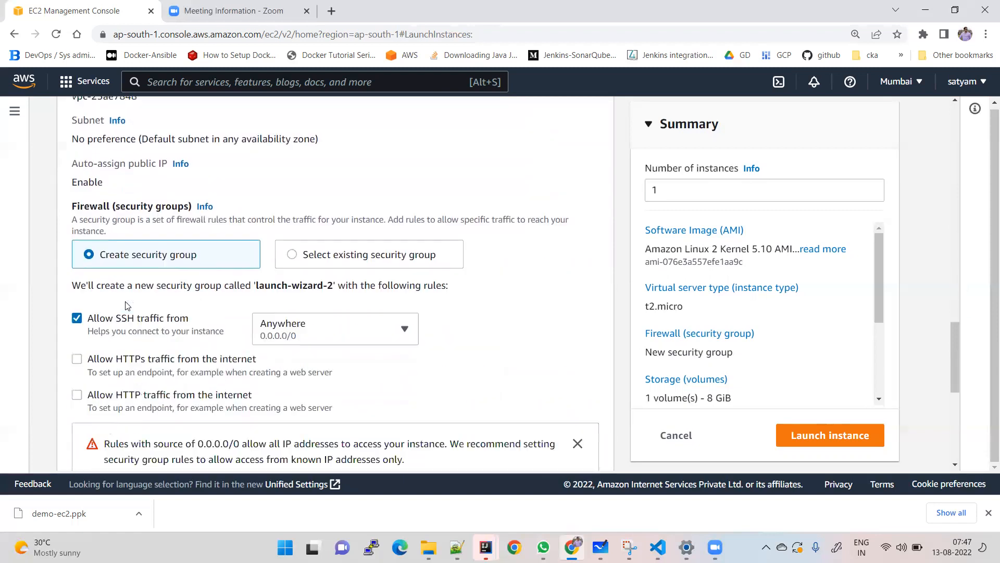
scroll(111, 359, "up", 2)
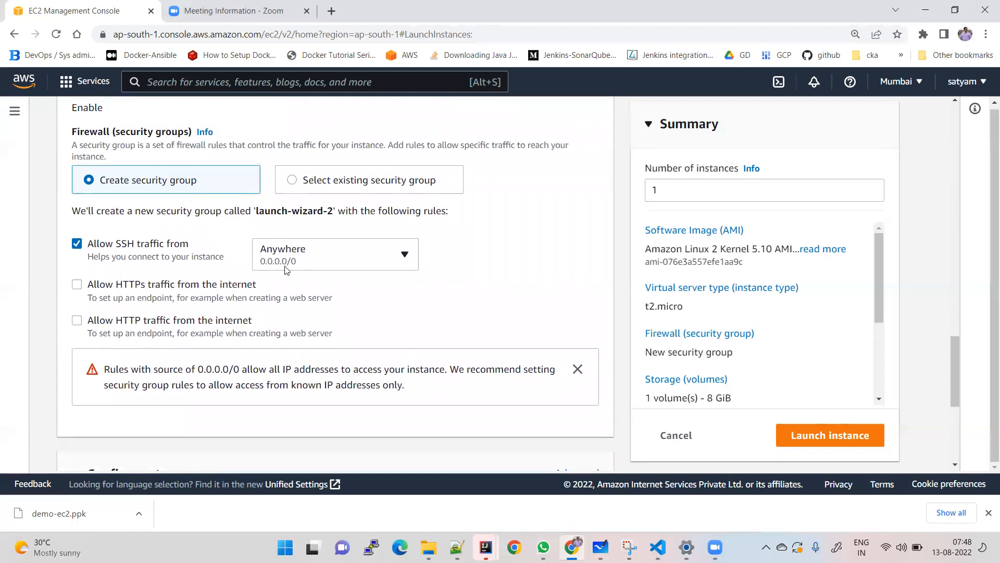
scroll(233, 356, "down", 5)
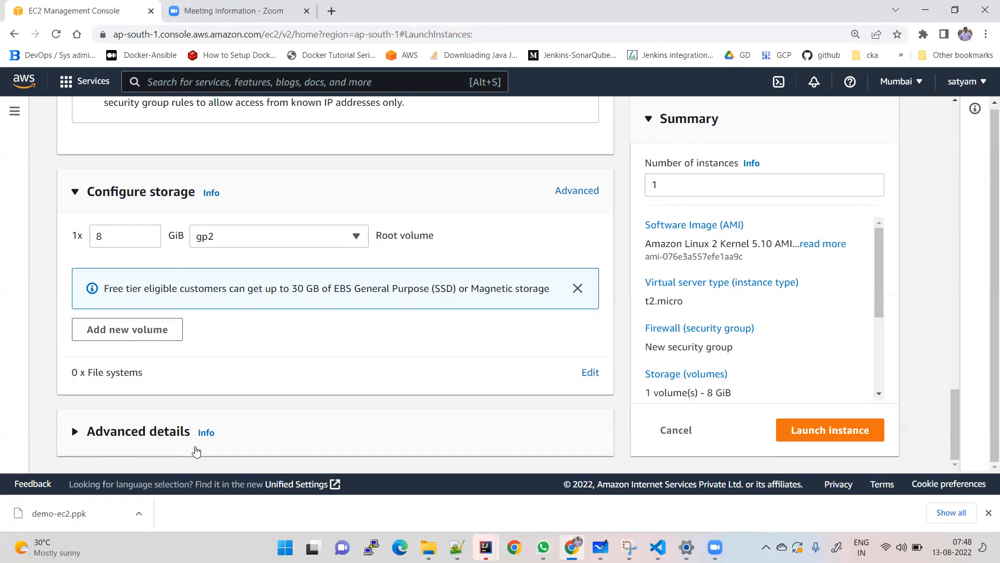
Launch the LinuxVM instance and open the list of all instances.
left_click(811, 430)
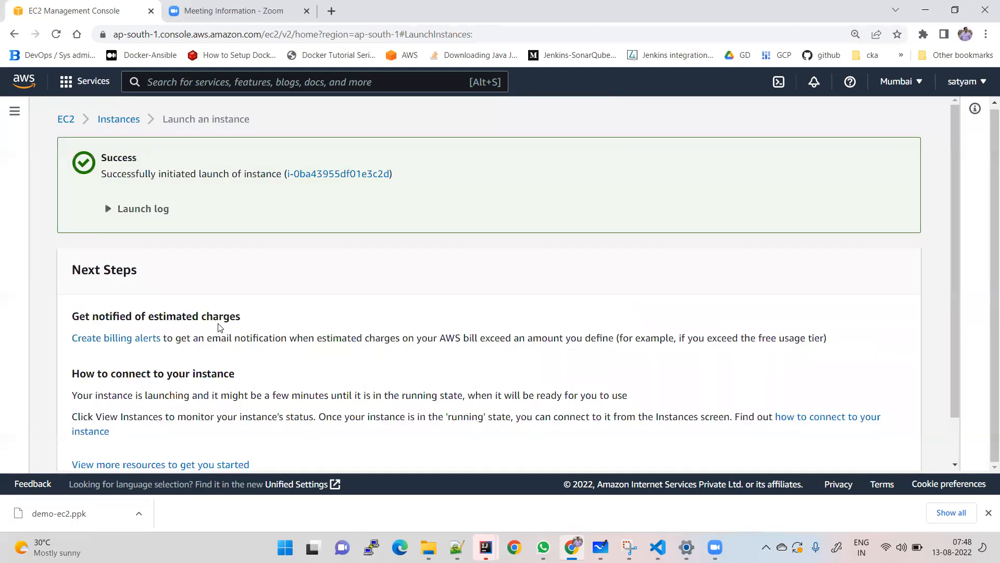
scroll(573, 284, "down", 2)
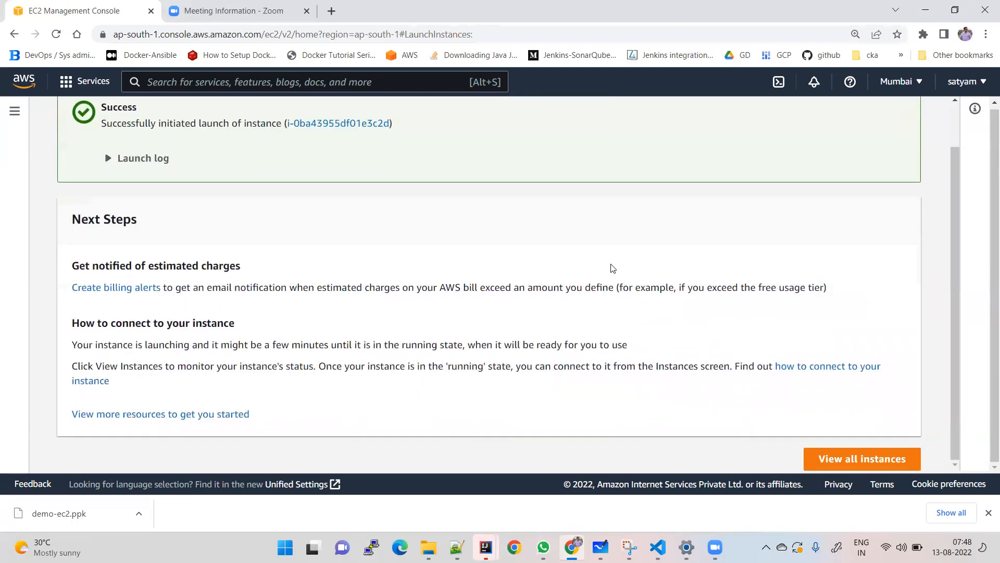
left_click(858, 459)
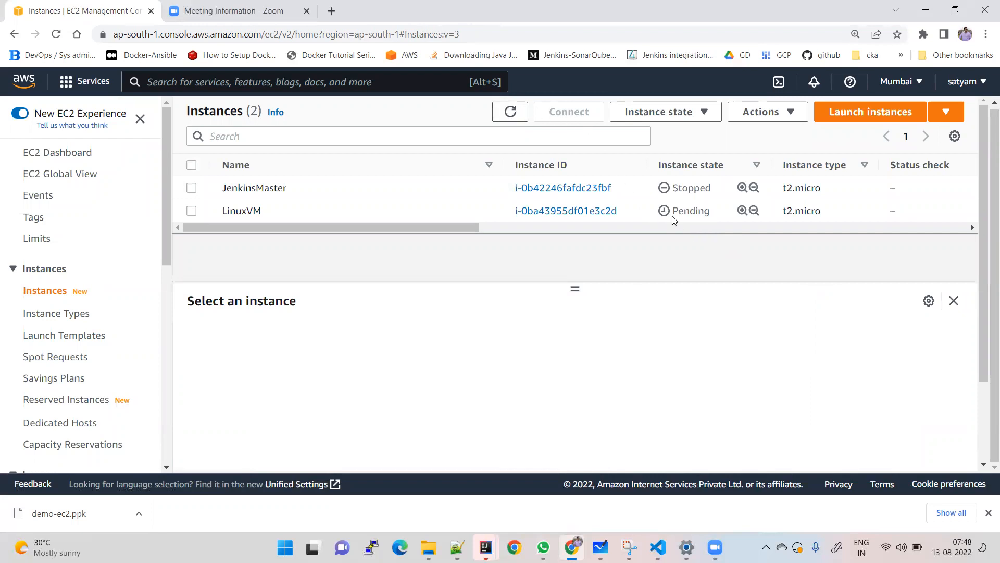
Check the state of the LinuxVM instance, refreshing the instance list to follow its startup.
left_click_drag(673, 209, 715, 216)
left_click(712, 218)
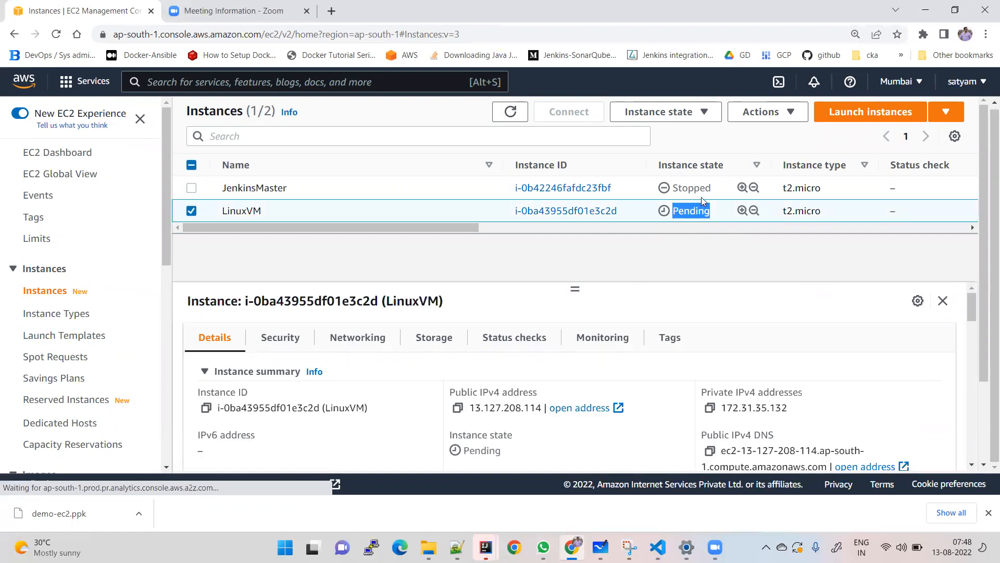
left_click(510, 112)
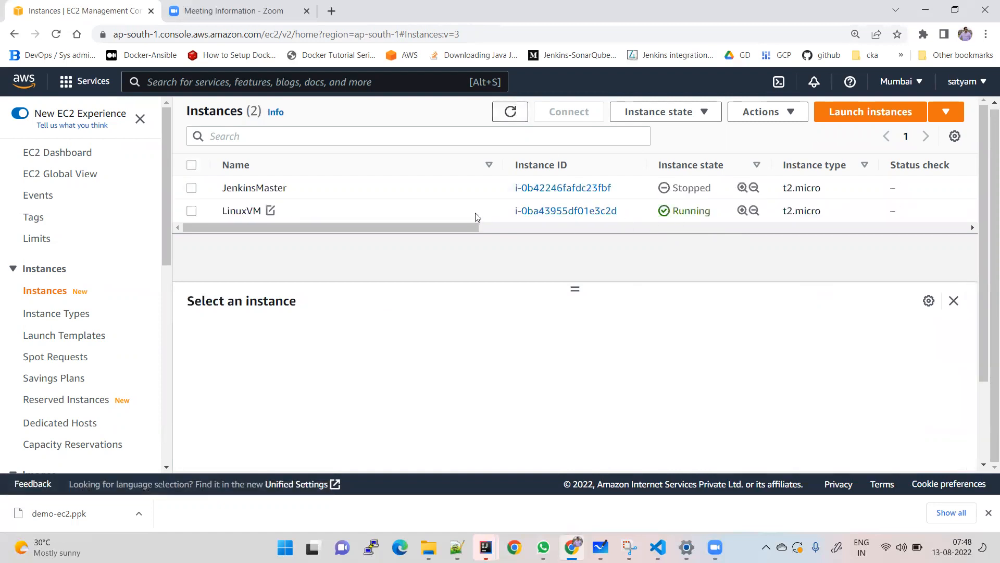
left_click(695, 219)
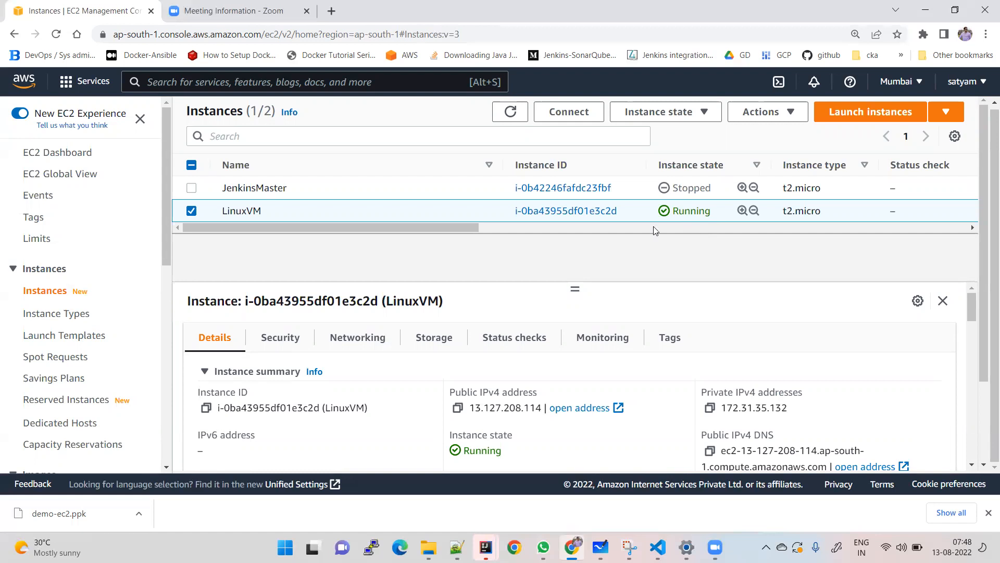
left_click(510, 112)
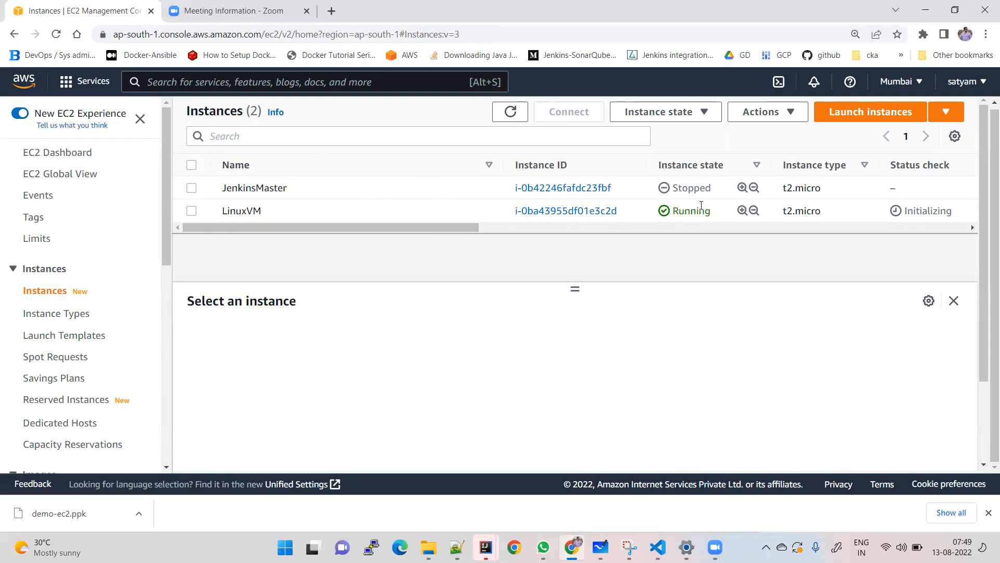
Select the LinuxVM instance and connect to it through EC2 Instance Connect with the user name ec2-user.
left_click(723, 195)
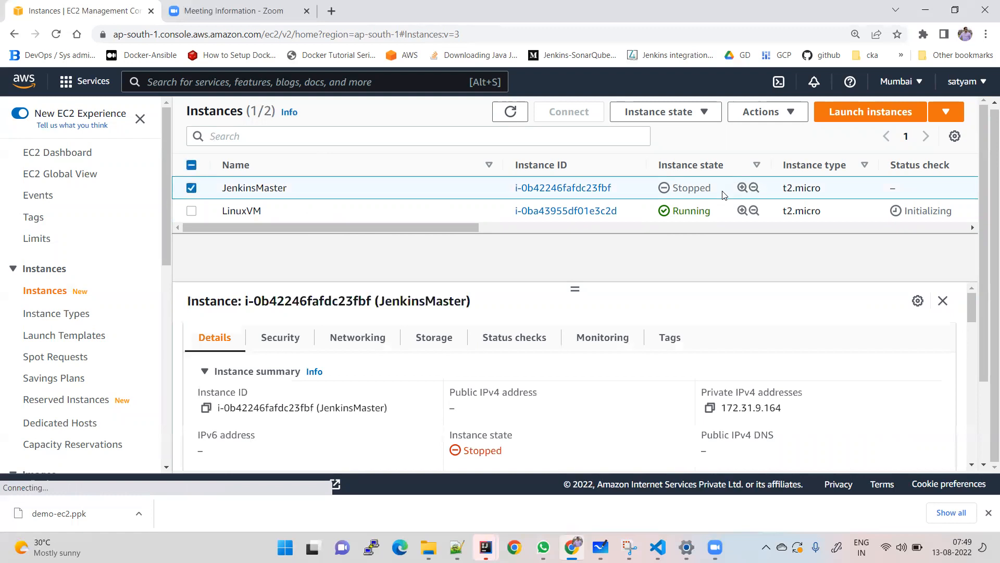
left_click(726, 218)
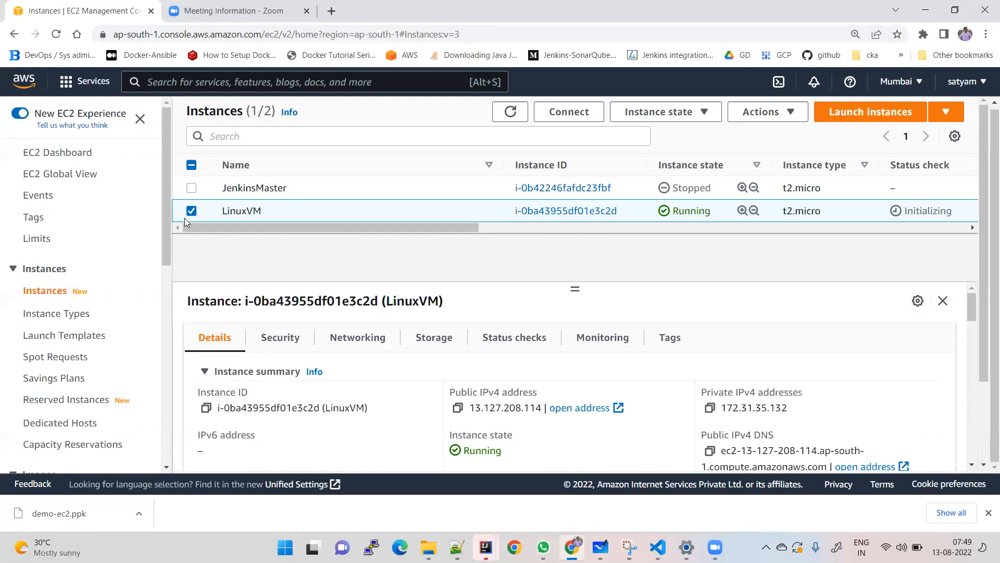
left_click(557, 115)
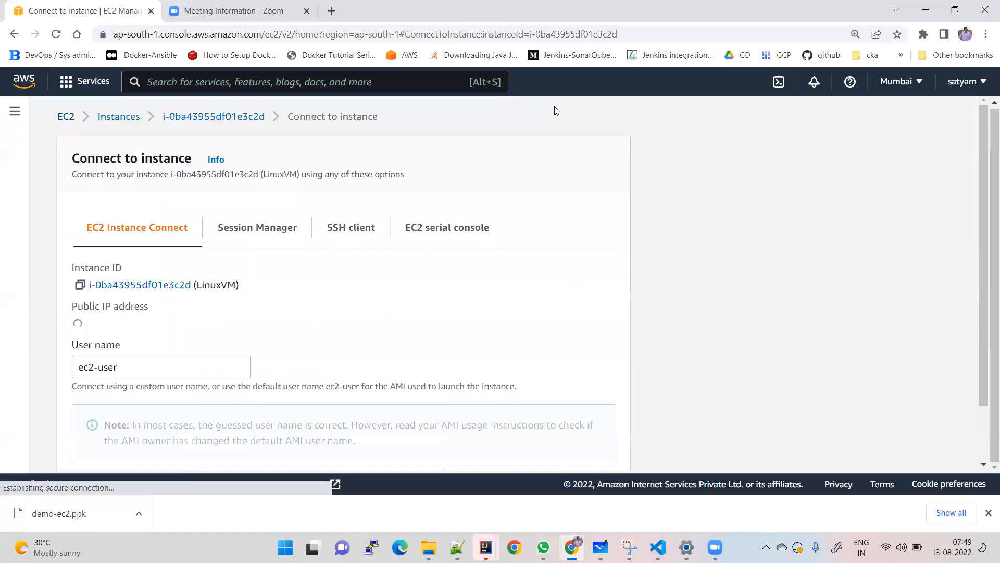
scroll(372, 247, "down", 1)
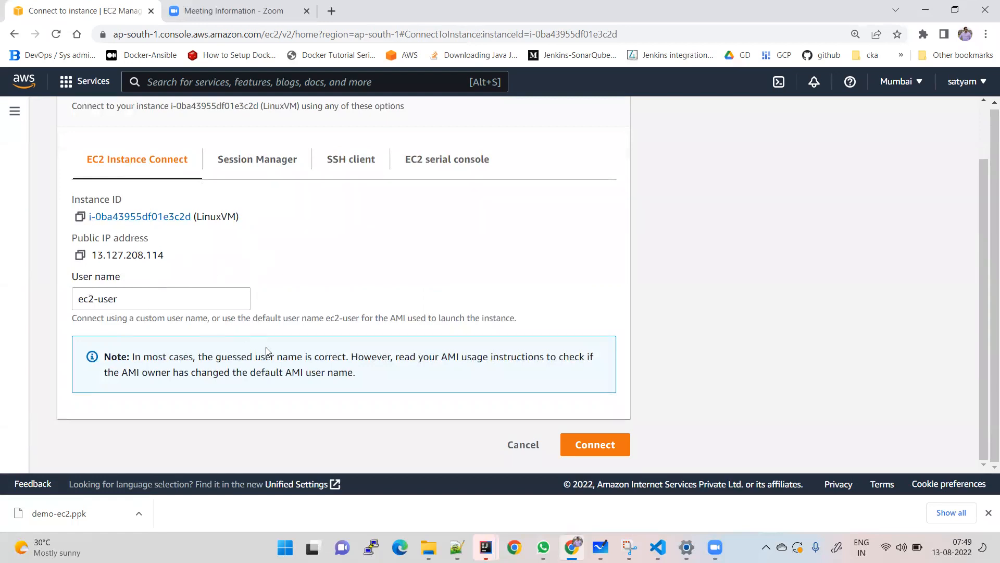
left_click(597, 453)
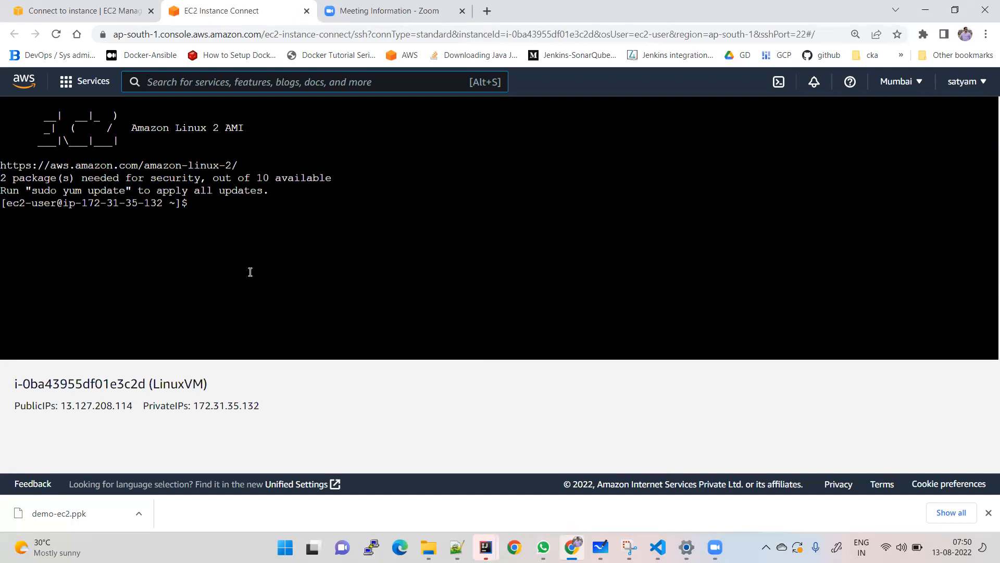
Switch to the root user in the LinuxVM terminal with the command sudo su -.
left_click(250, 272)
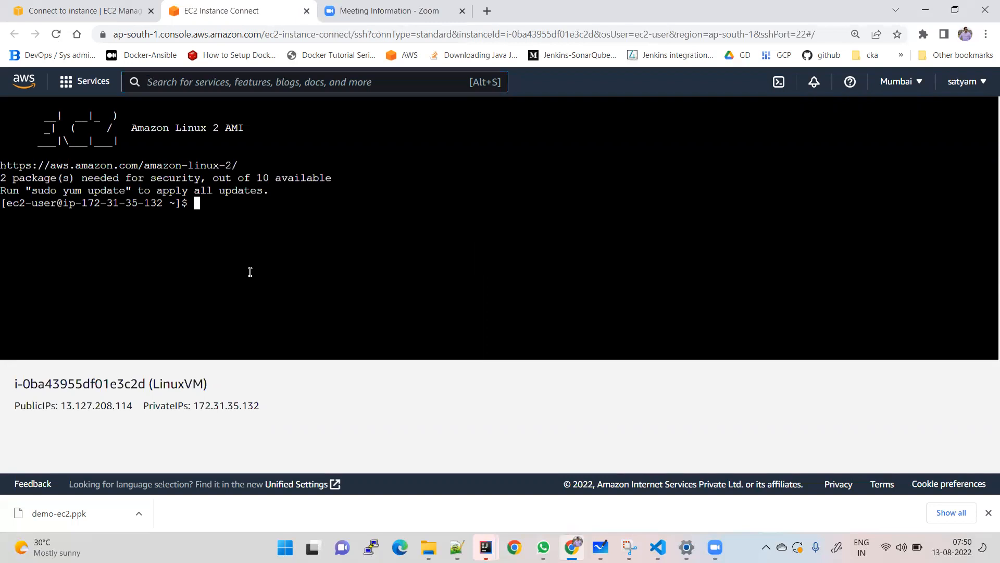
key("Return")
key("Return")
type("sudo su -")
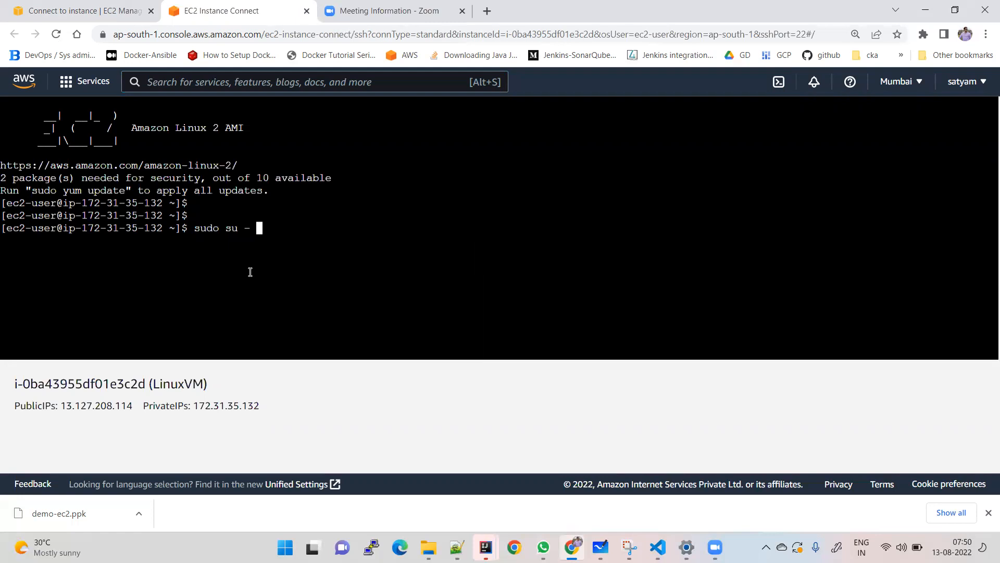
key("Return")
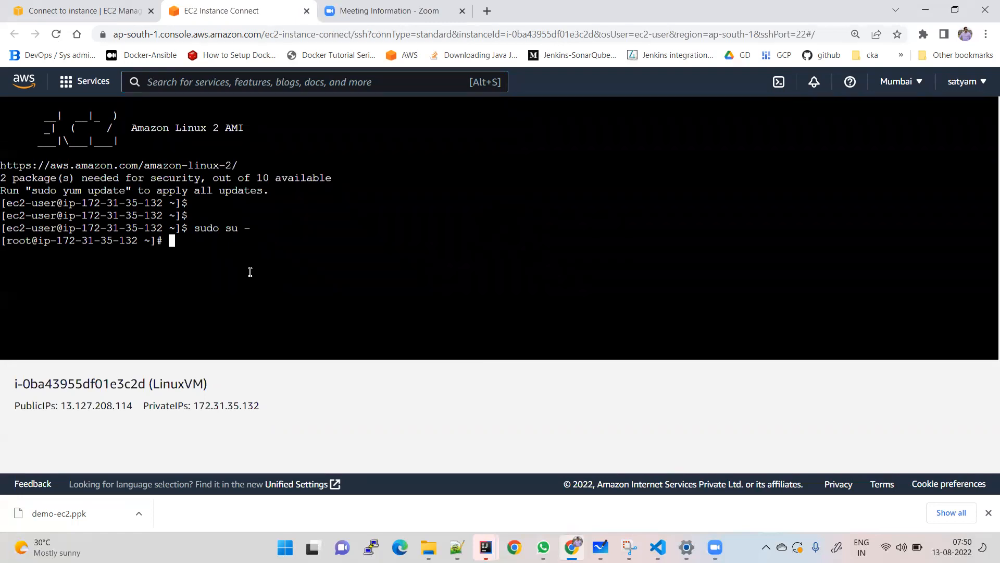